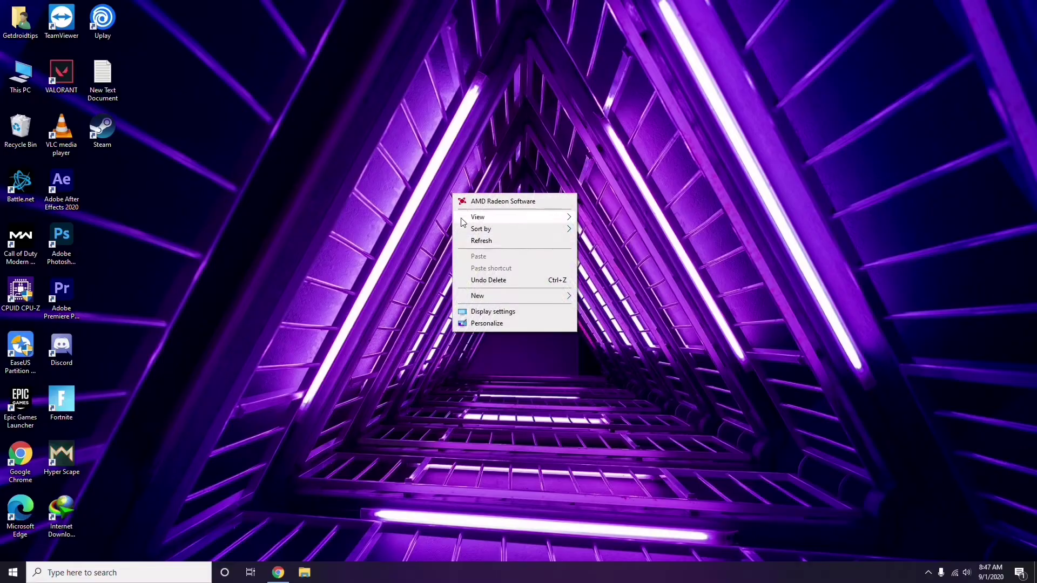
pyautogui.press('Escape')
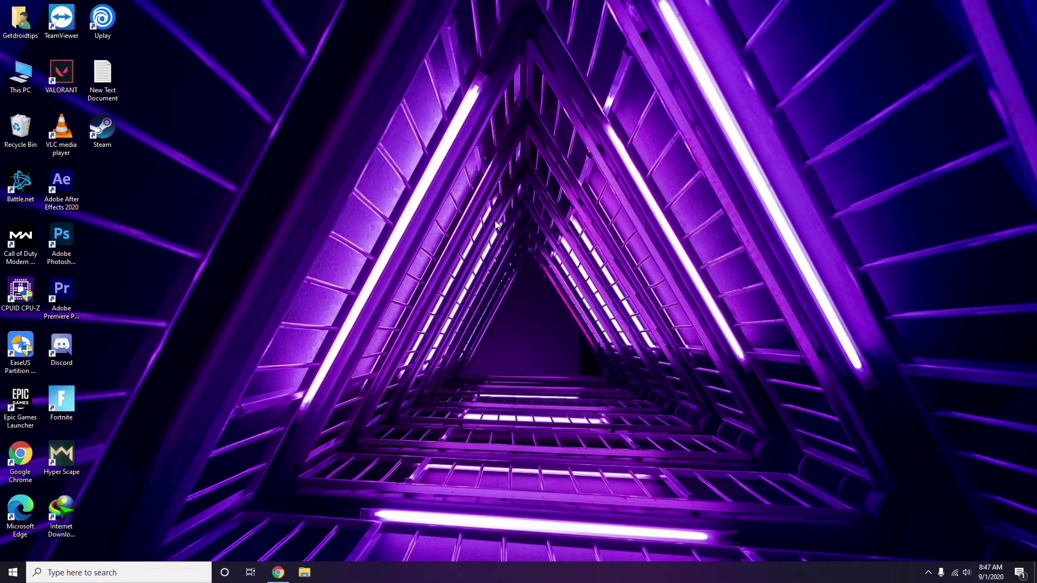
pyautogui.rightClick(394, 151)
pyautogui.click(419, 197)
# - Open Computer Management for This PC, view the device categories in Device Manager, and close it
pyautogui.rightClick(23, 90)
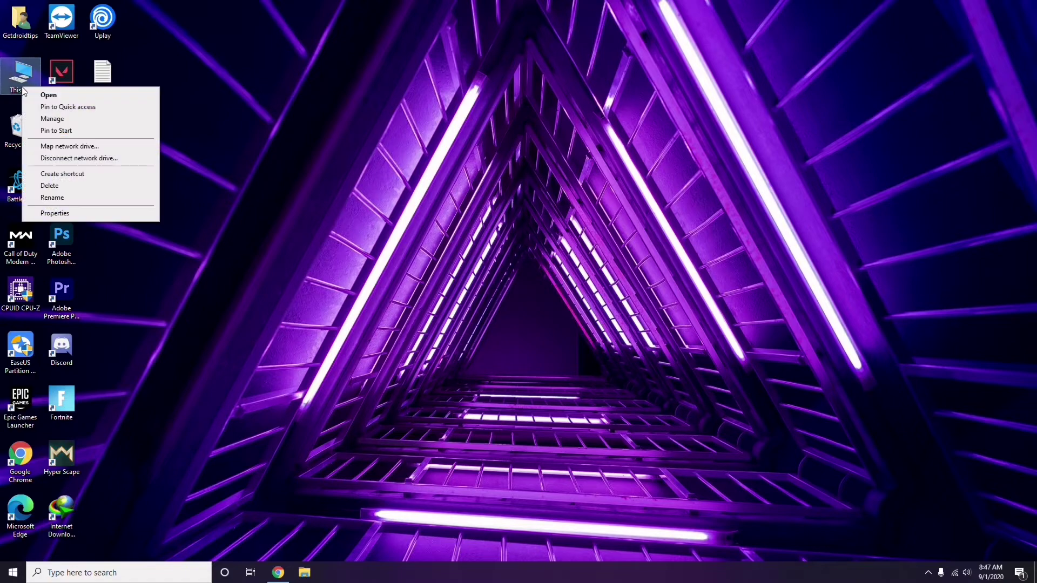
pyautogui.click(56, 120)
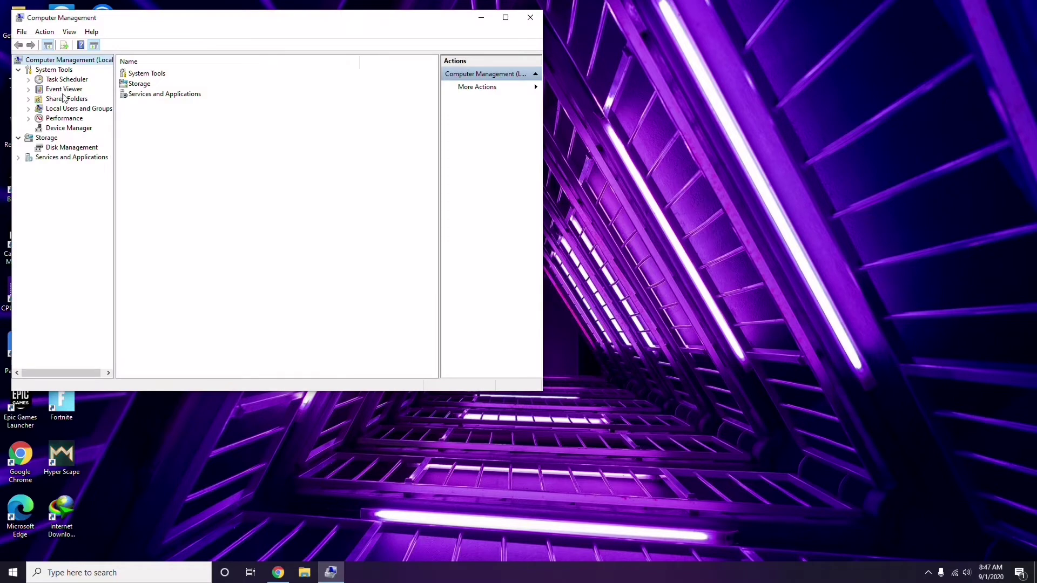
pyautogui.click(63, 128)
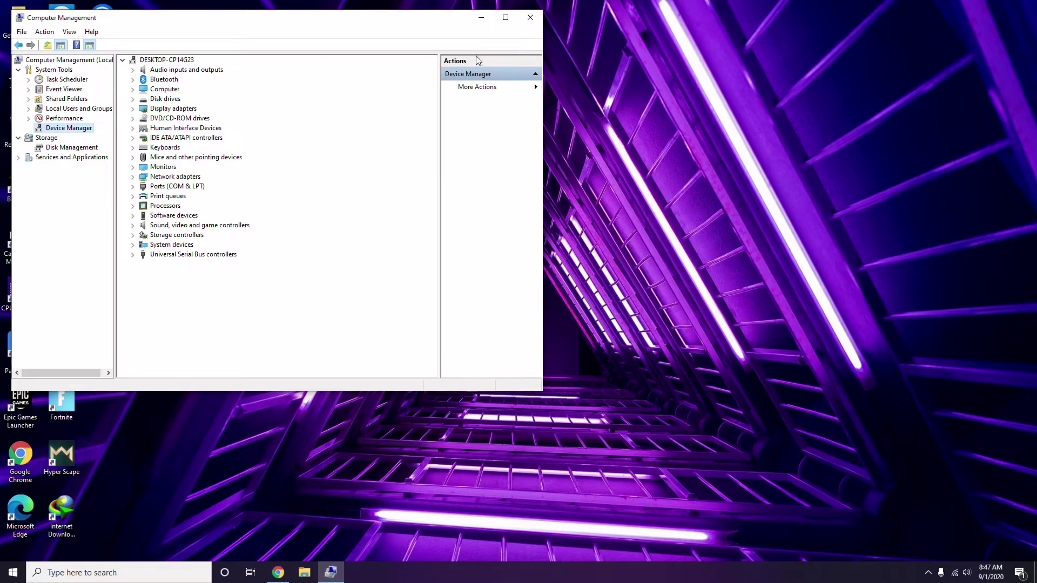
pyautogui.click(531, 18)
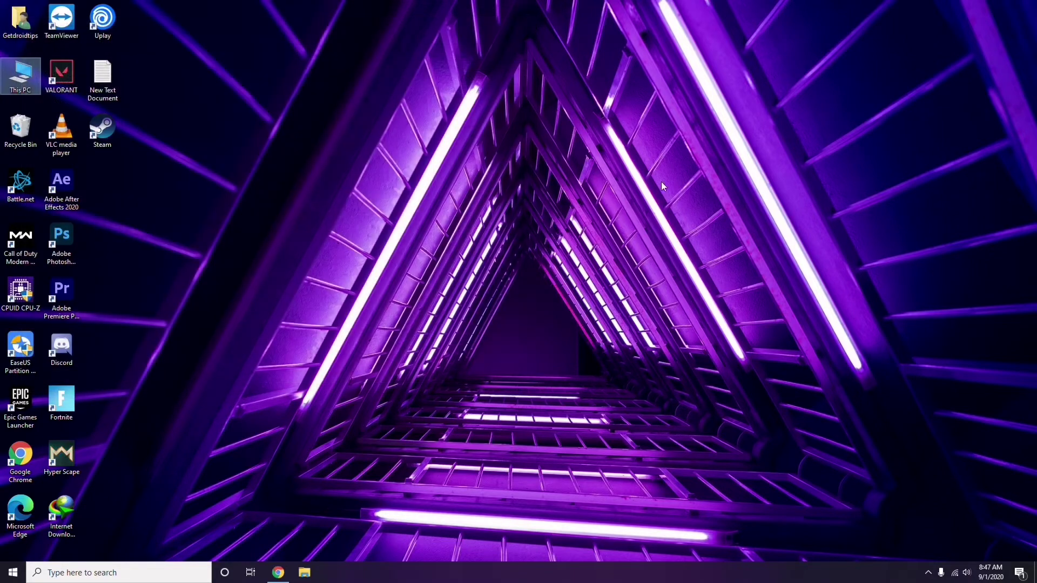
# - Open AMD Radeon Software, look through its System, Graphics, Display and Home pages for driver updates and settings, and close it
pyautogui.click(929, 574)
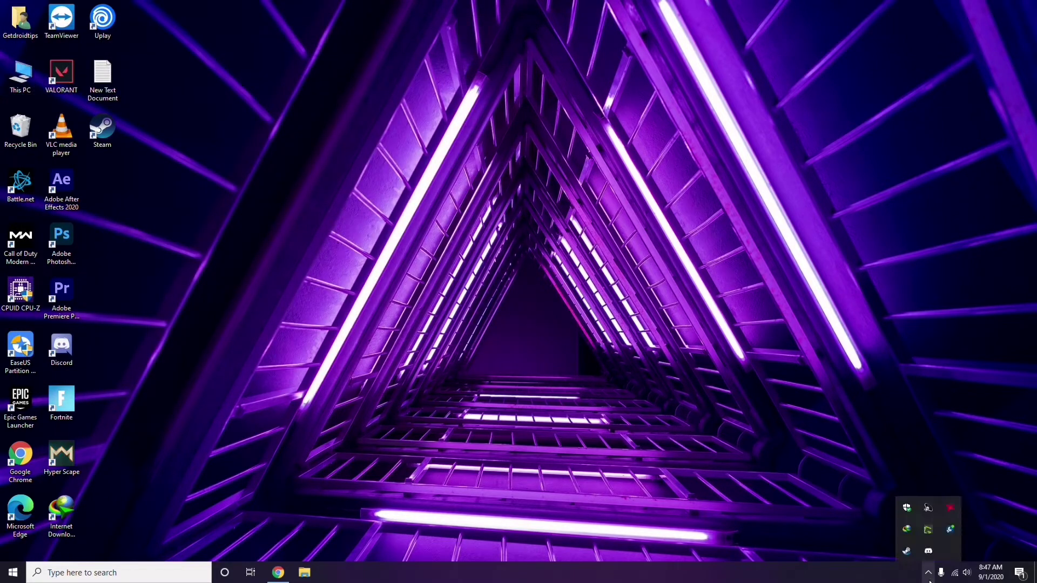
pyautogui.click(952, 512)
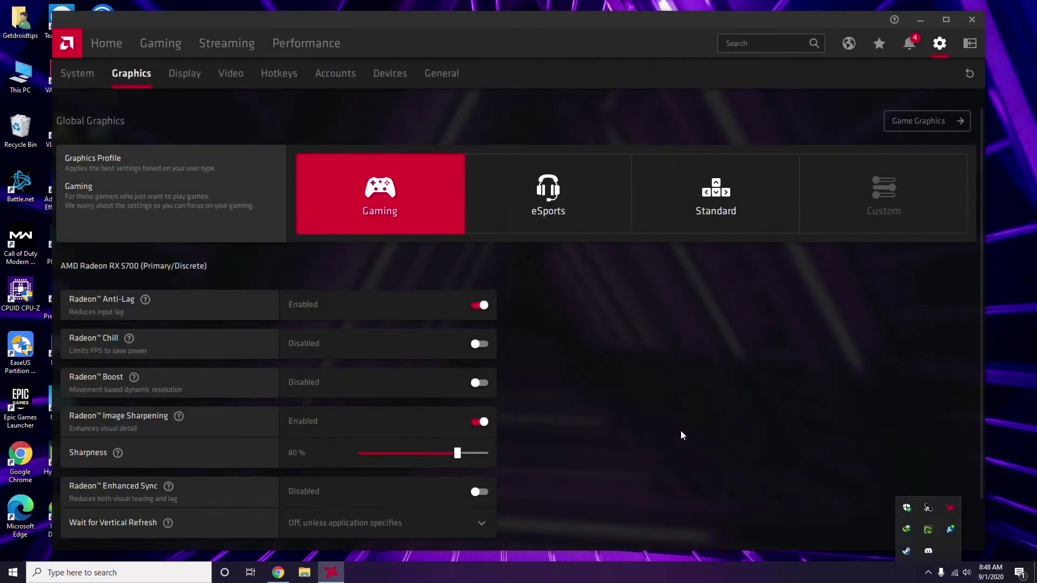
pyautogui.click(89, 75)
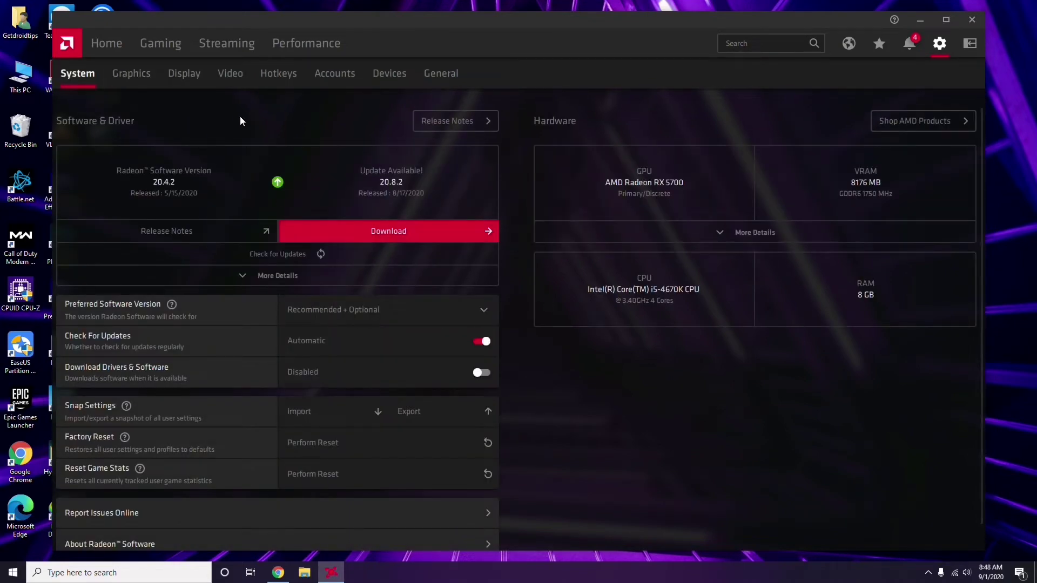
pyautogui.click(128, 75)
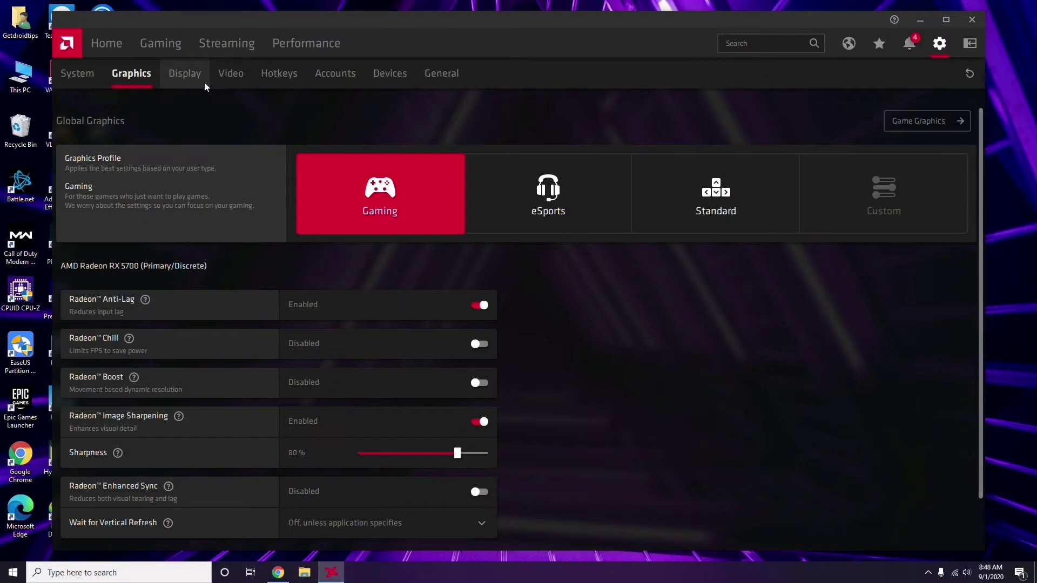
pyautogui.click(194, 81)
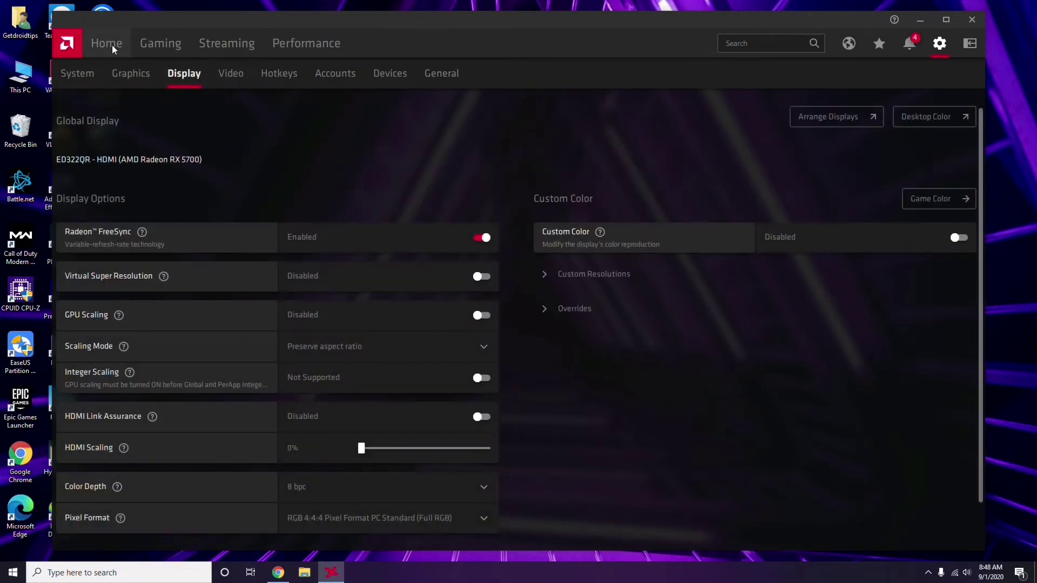
pyautogui.click(113, 47)
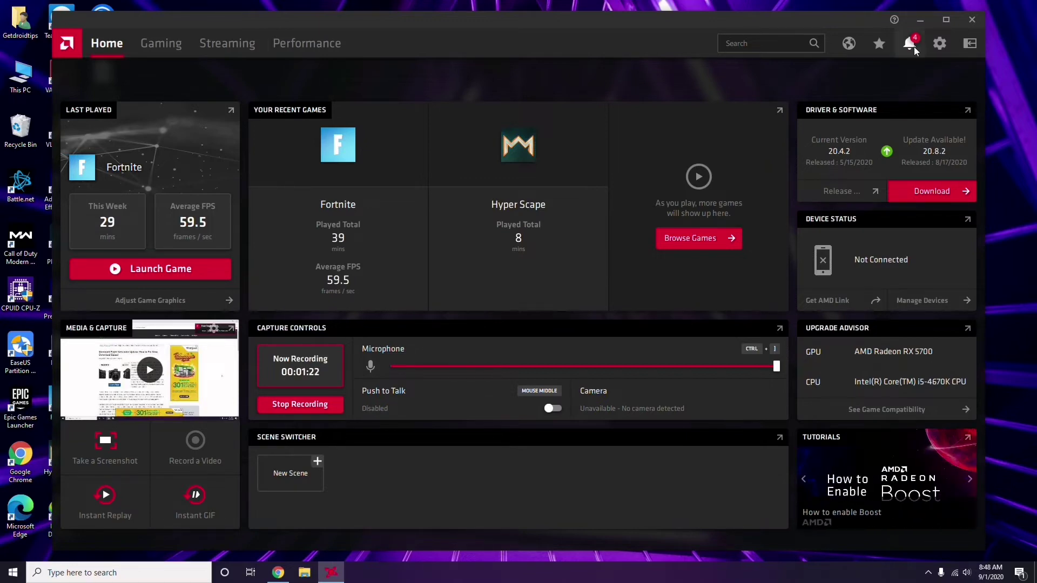
pyautogui.click(972, 20)
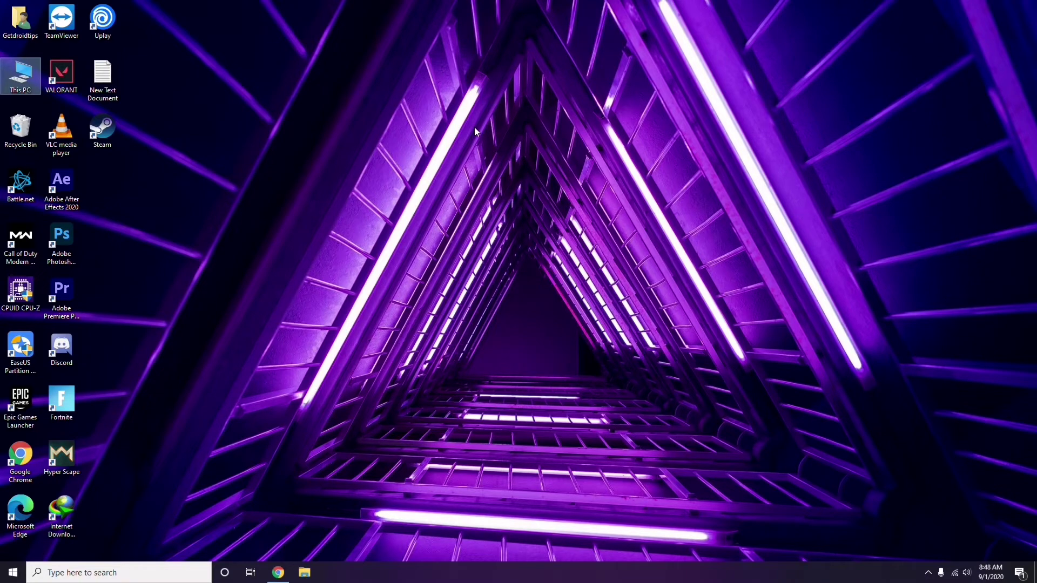
# - Open Steam, disable the Steam Overlay while in-game in its In-Game settings, save the change and close Steam
pyautogui.rightClick(218, 140)
pyautogui.click(234, 190)
pyautogui.doubleClick(102, 130)
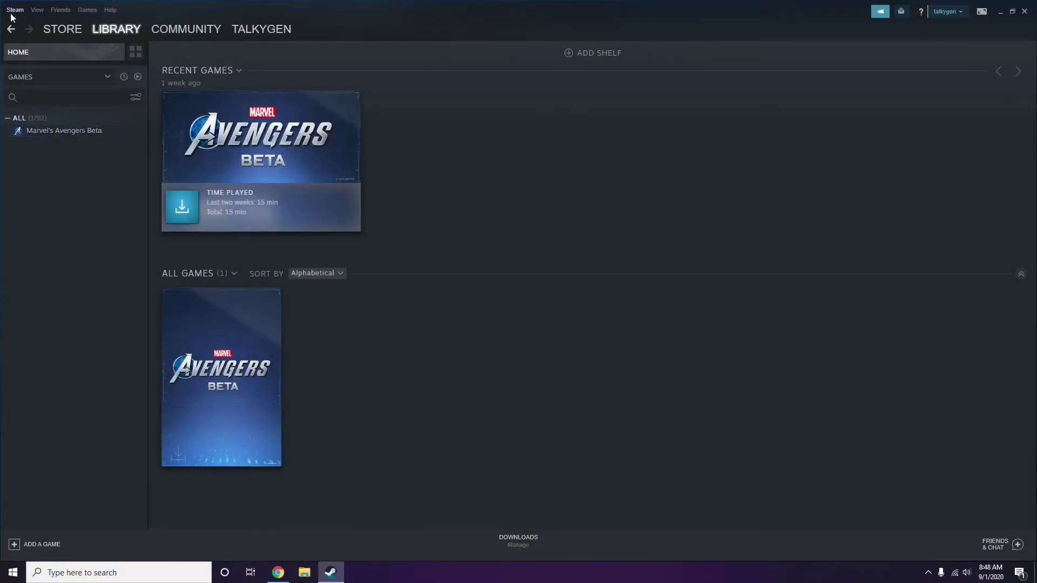
pyautogui.click(14, 11)
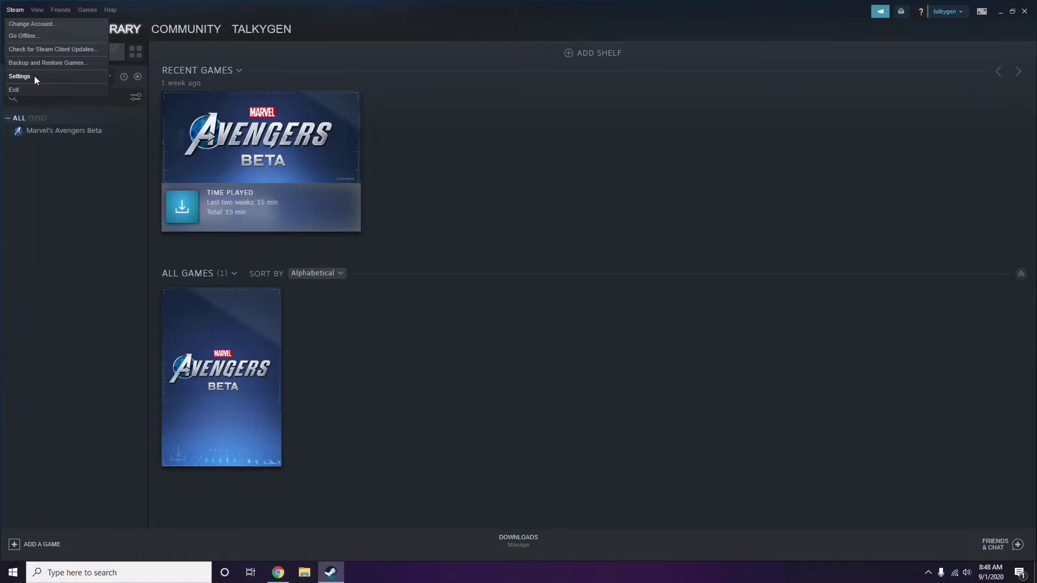
pyautogui.click(20, 76)
pyautogui.moveTo(630, 206); pyautogui.dragTo(575, 118)
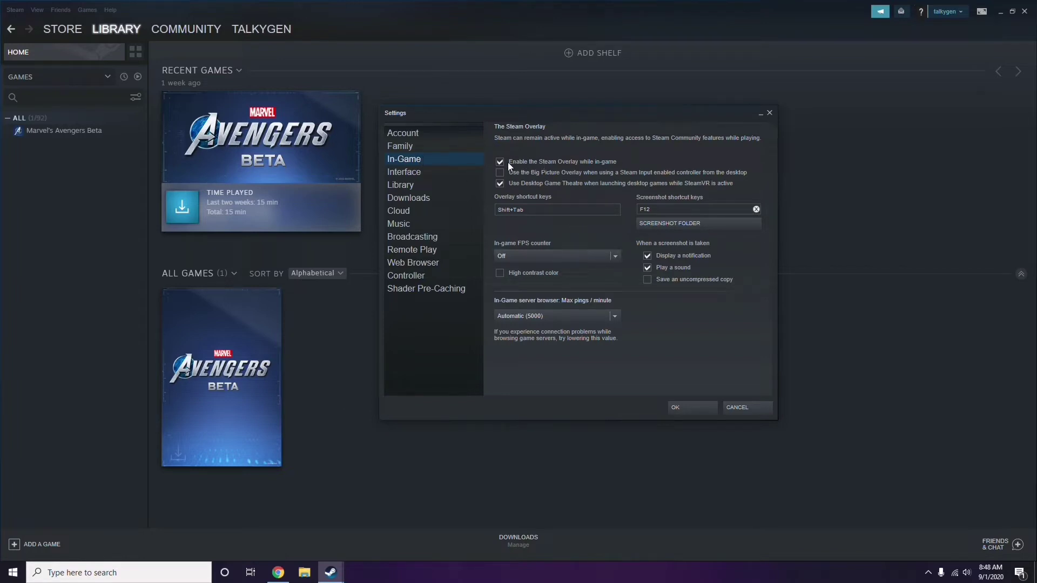
pyautogui.click(552, 163)
pyautogui.click(682, 408)
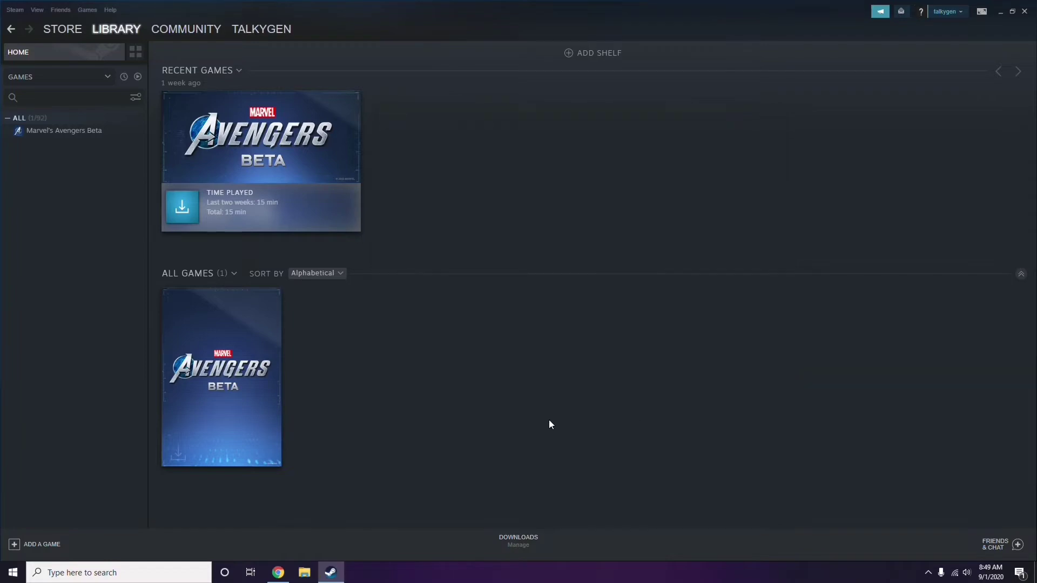
pyautogui.click(1025, 11)
# - Launch Discord and bring up its Voice & Video settings
pyautogui.rightClick(424, 176)
pyautogui.click(450, 221)
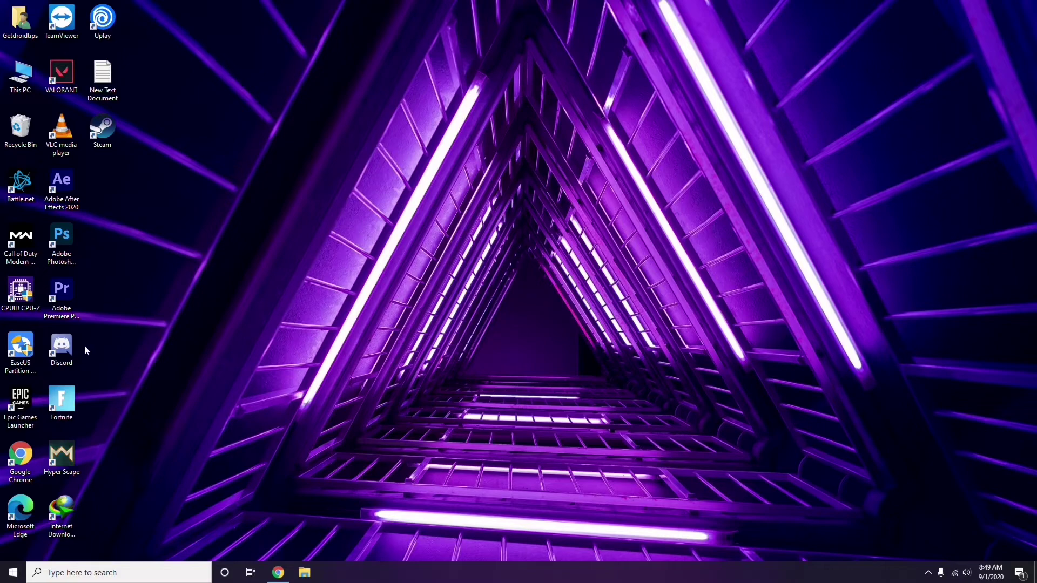
pyautogui.doubleClick(69, 343)
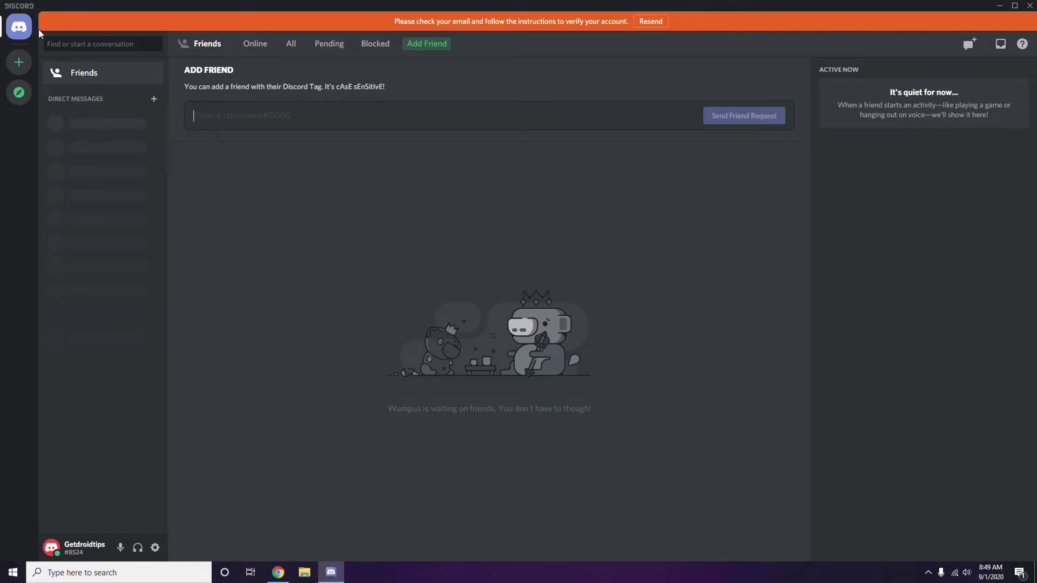
pyautogui.click(155, 548)
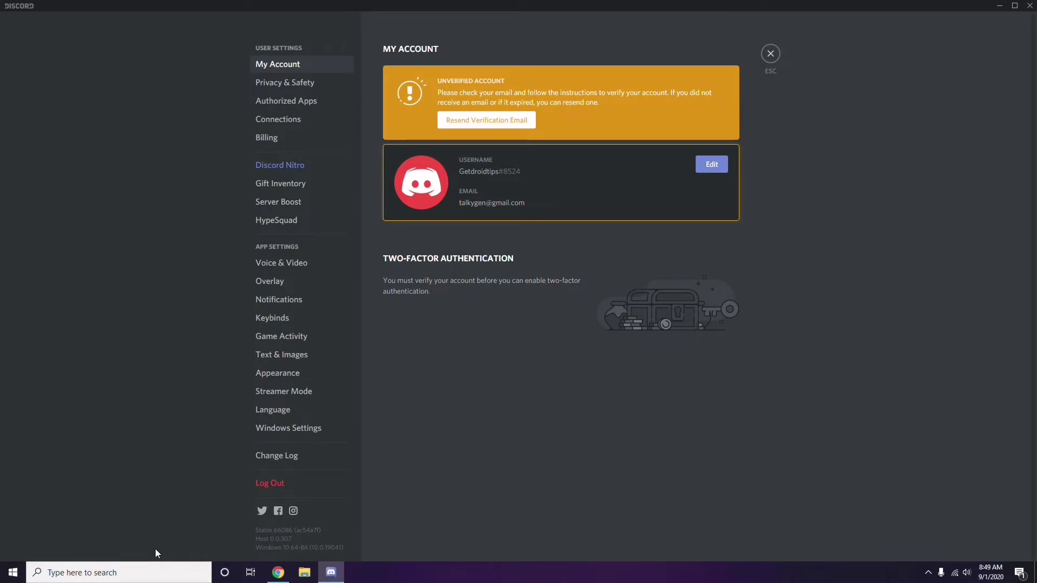
pyautogui.click(276, 264)
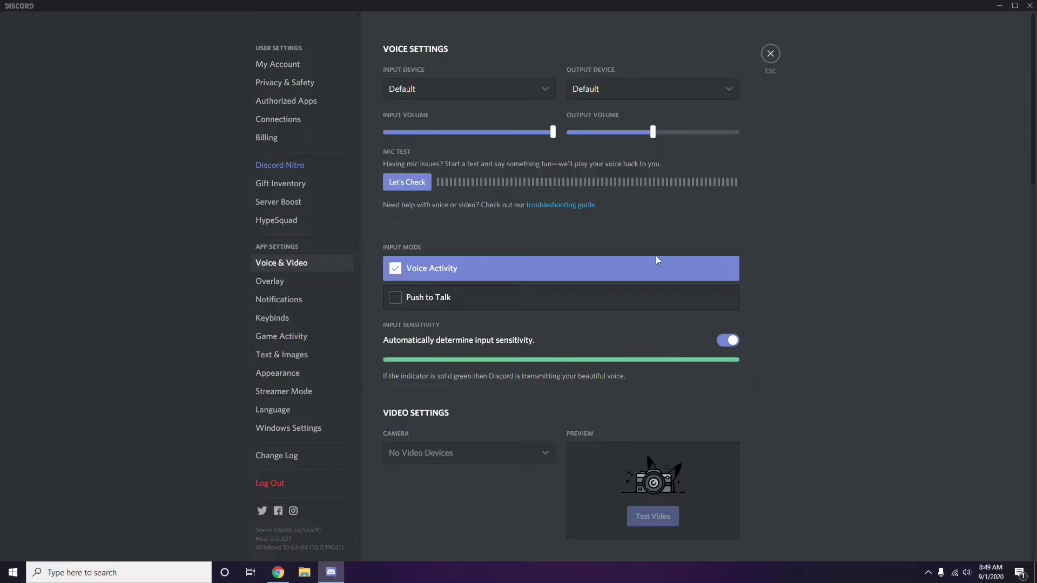
# - Disable the OpenH264 Video Codec provided by Cisco Systems, Inc., and review the remaining voice processing options
pyautogui.scroll(-8, 791, 264)
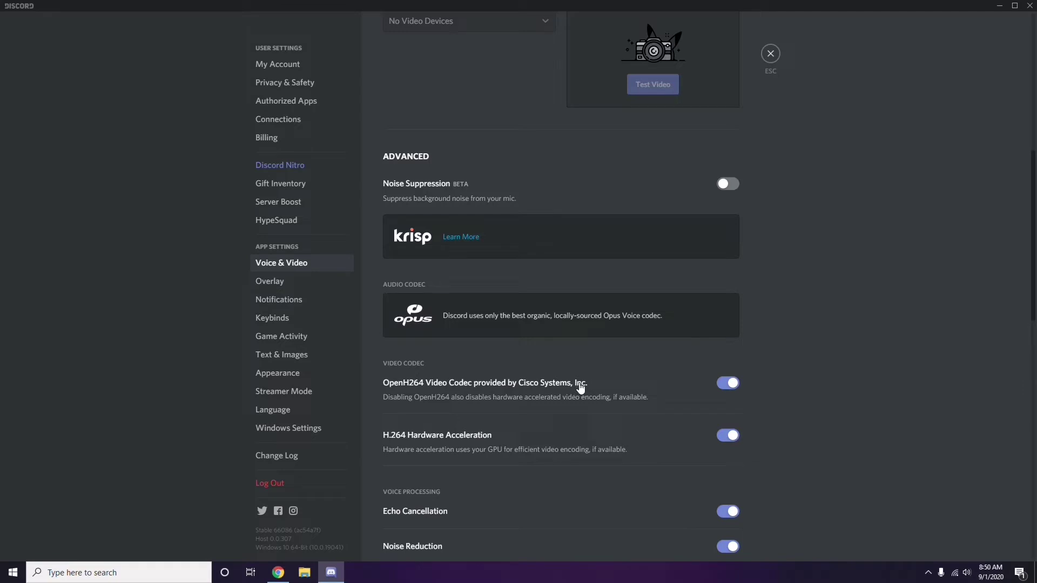
pyautogui.click(728, 383)
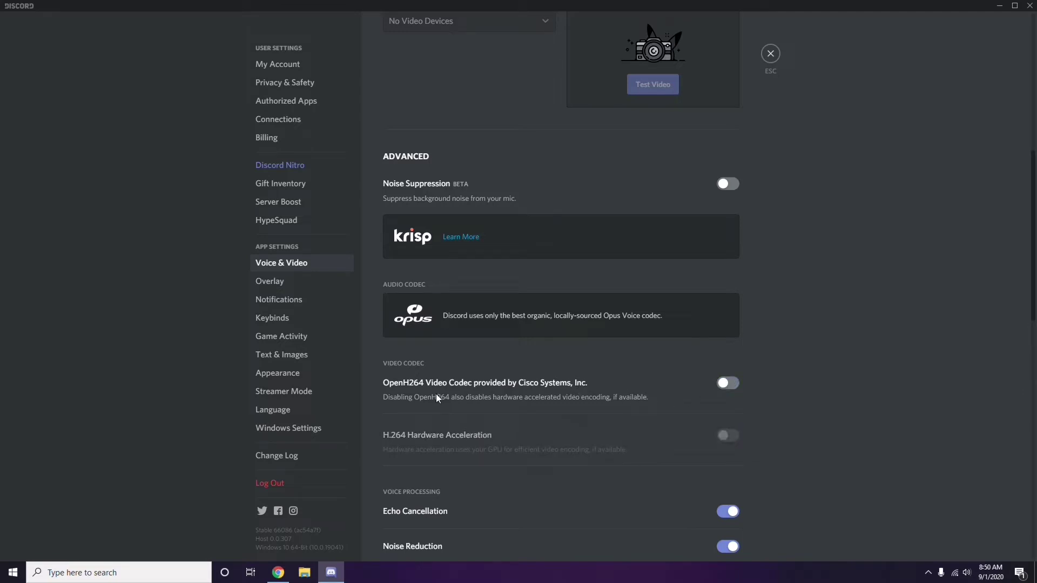
pyautogui.scroll(-2, 535, 387)
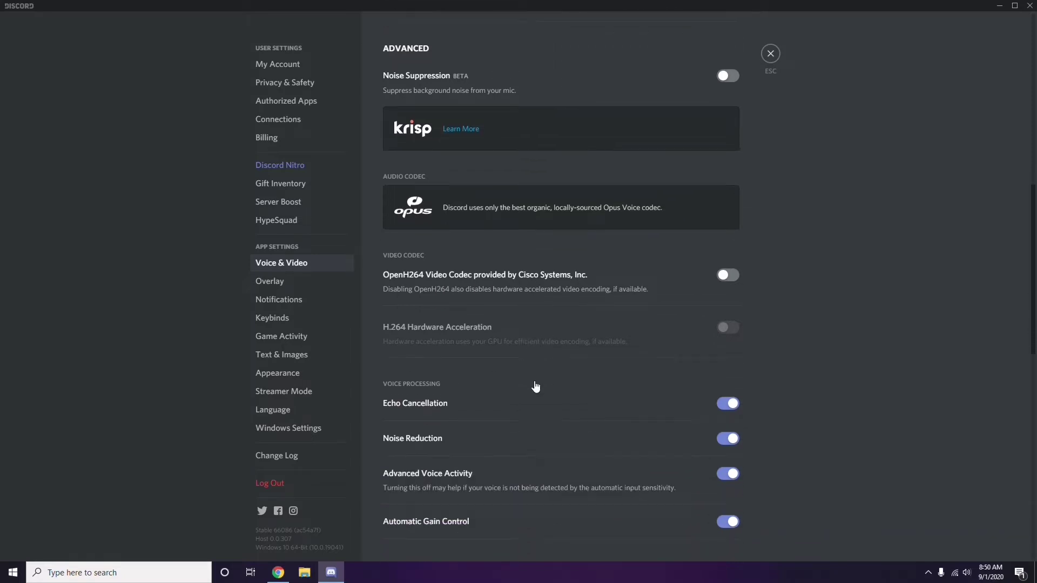
pyautogui.scroll(-4, 535, 386)
pyautogui.scroll(1, 535, 385)
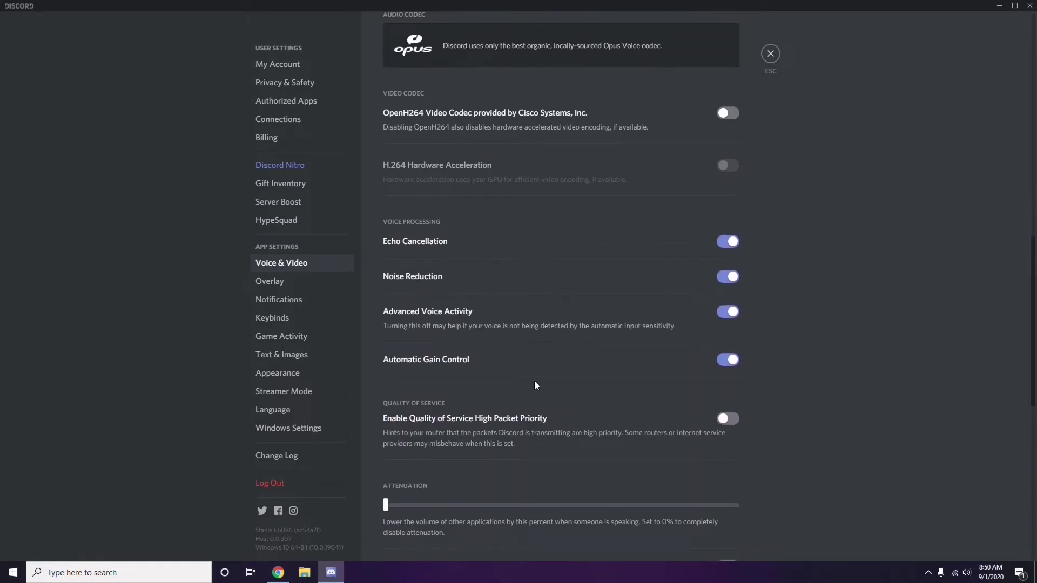
# - Disable Discord's in-game overlay in the Overlay settings
pyautogui.click(271, 283)
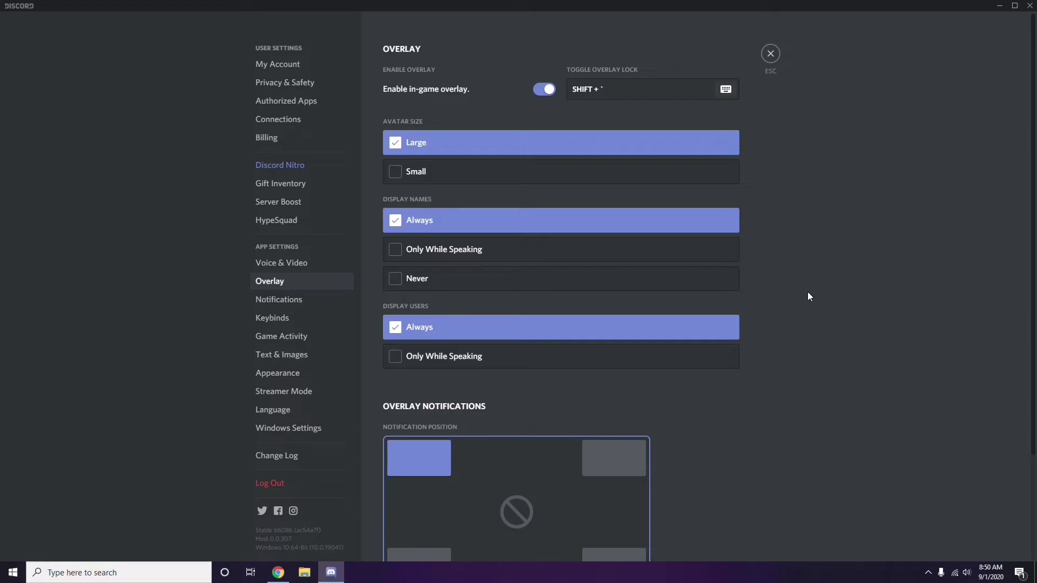
pyautogui.scroll(-1, 803, 289)
pyautogui.scroll(1, 803, 289)
pyautogui.click(541, 92)
# - Turn off Hardware Acceleration in Discord's Appearance settings, accept the relaunch, and return to the desktop
pyautogui.click(285, 377)
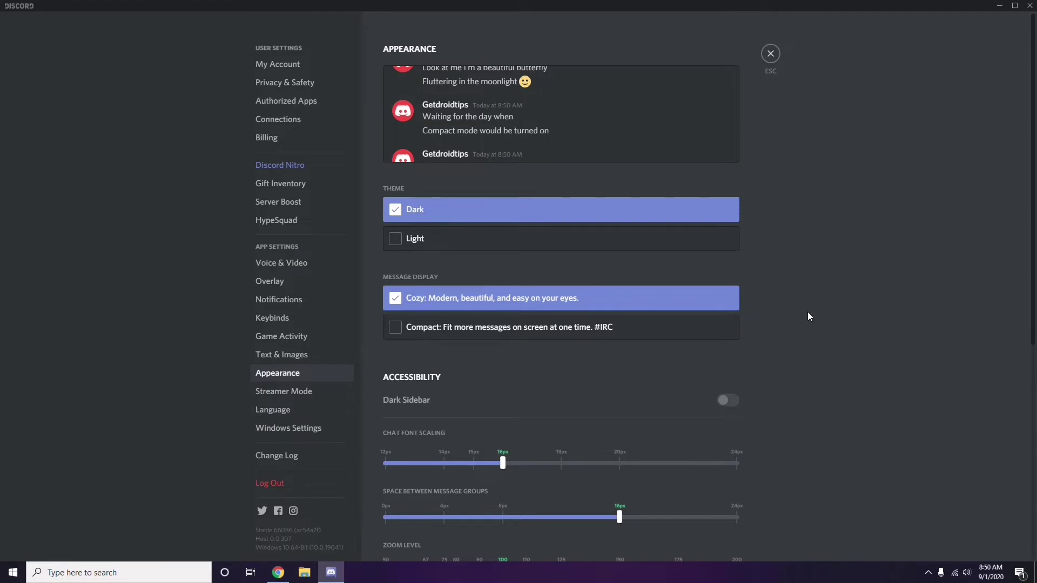
pyautogui.scroll(-7, 809, 313)
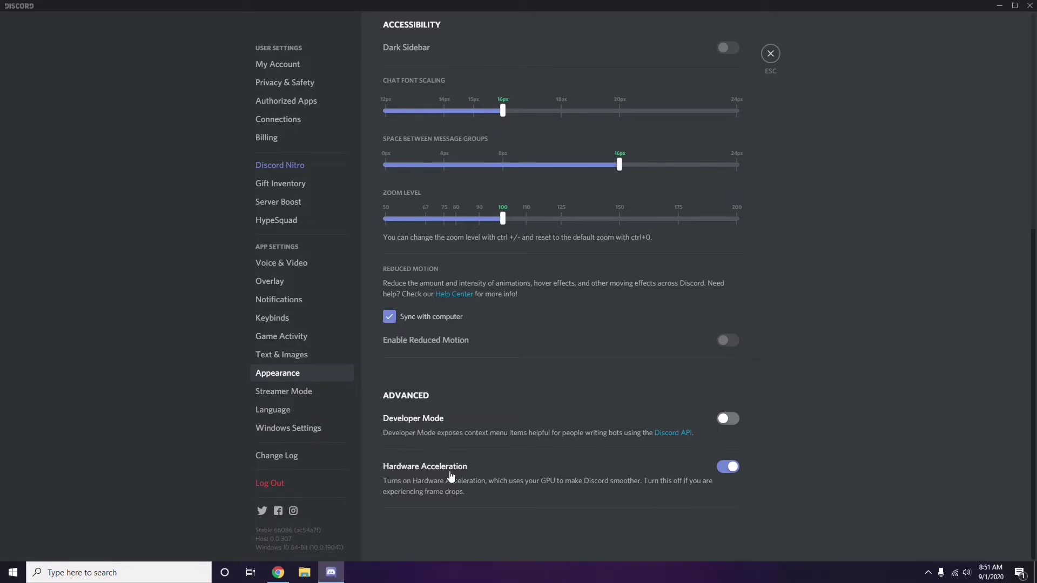
pyautogui.click(728, 467)
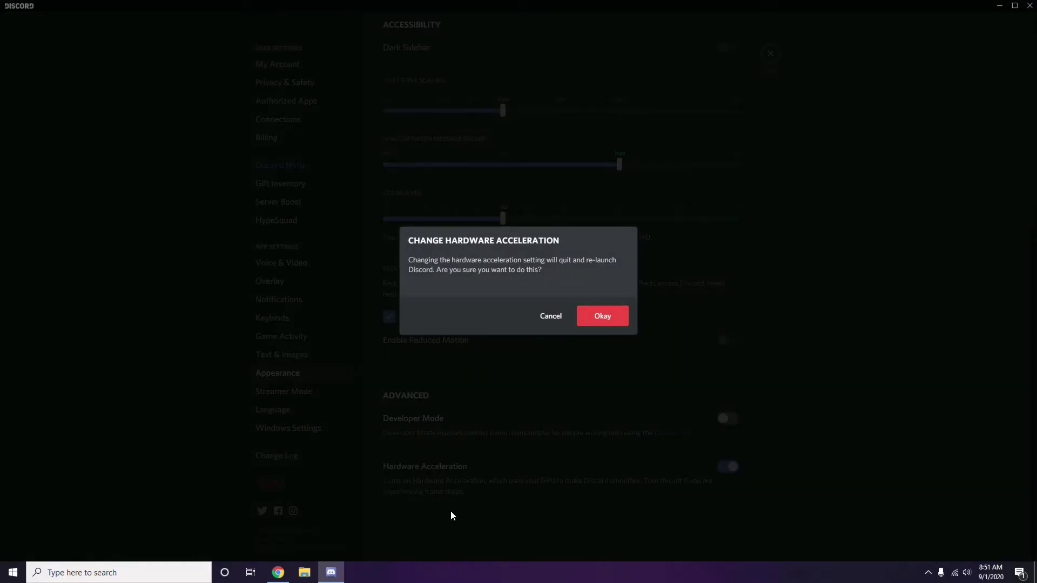
pyautogui.click(594, 319)
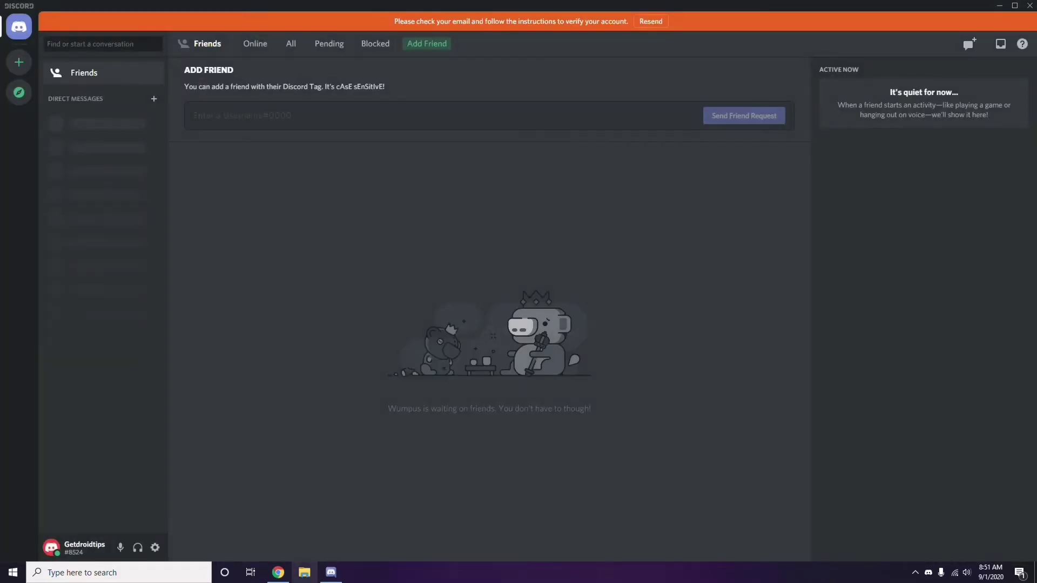
pyautogui.click(999, 5)
pyautogui.rightClick(414, 139)
pyautogui.click(440, 186)
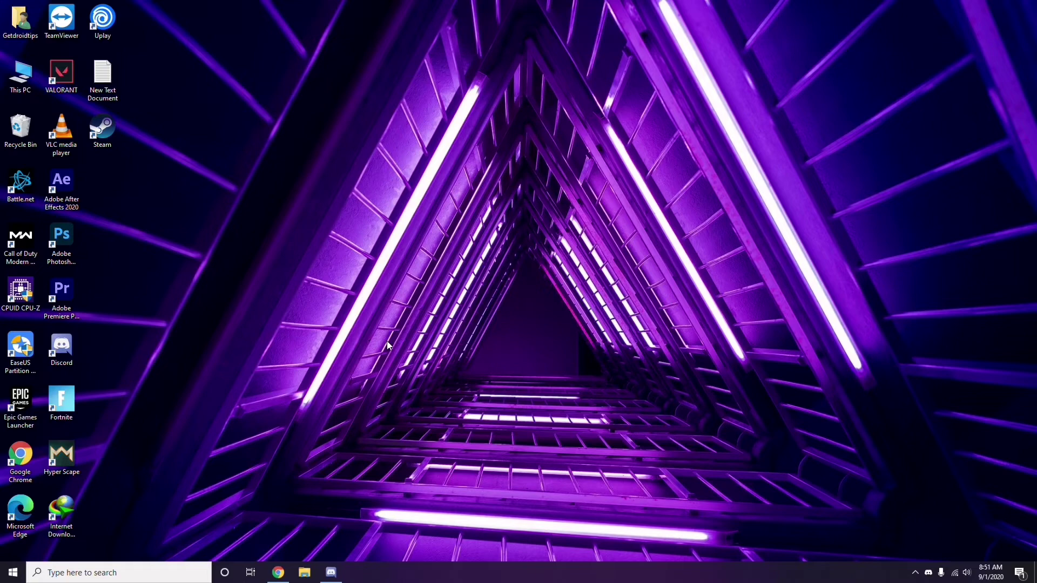
# - Search Windows for "windows" and open the Windows Update settings
pyautogui.click(84, 573)
pyautogui.write('windows')
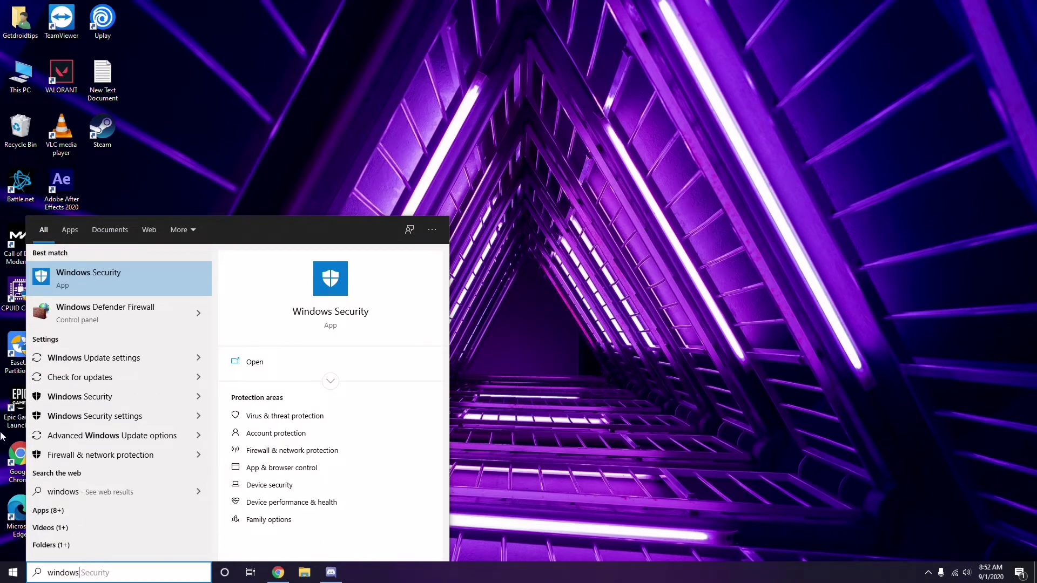
pyautogui.click(129, 358)
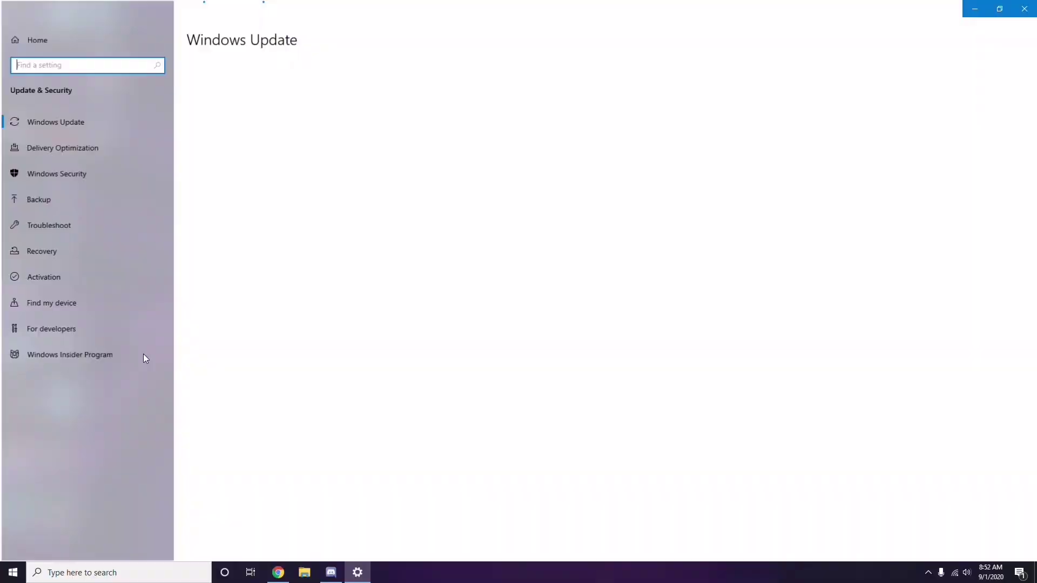
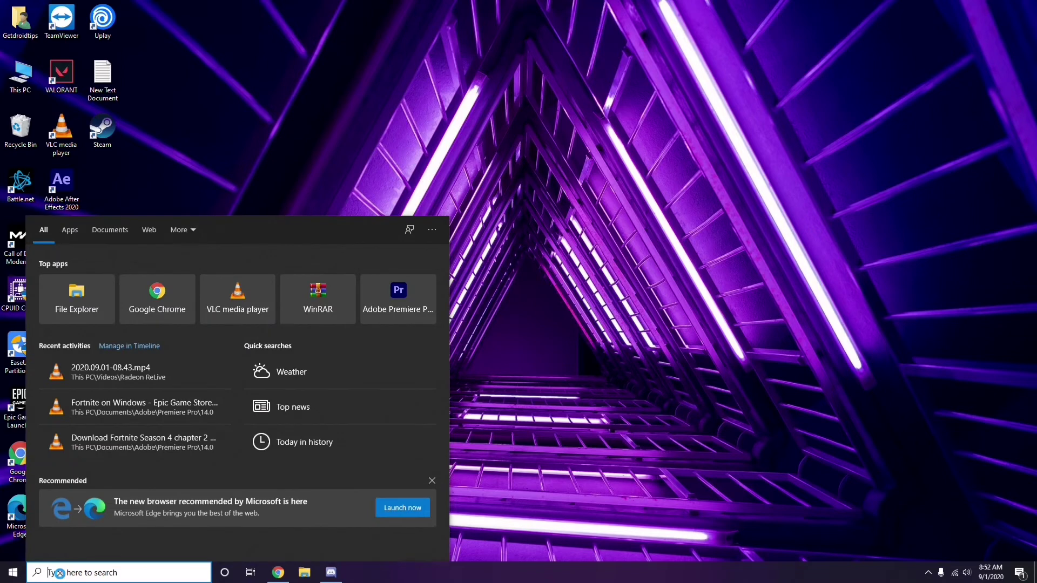
# - Search Windows for "settings" and open the Update & Security page of Windows Settings
pyautogui.write('settin')
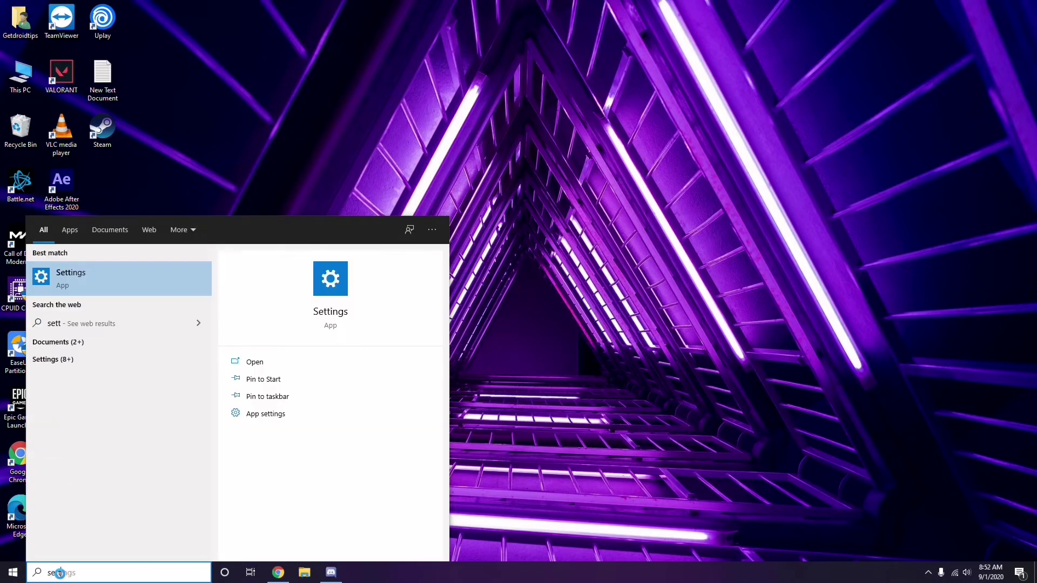
pyautogui.write('gs')
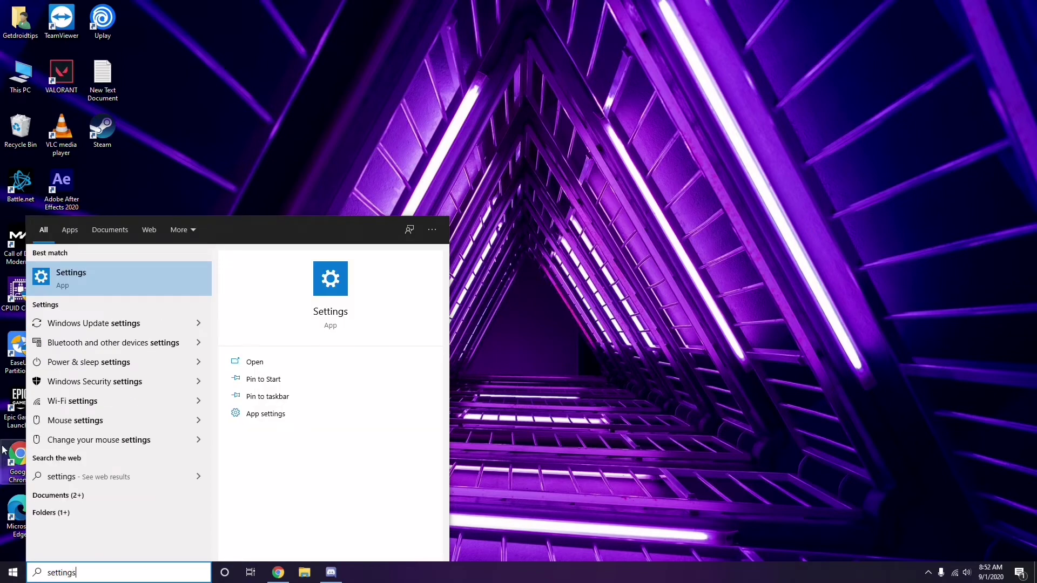
pyautogui.click(114, 285)
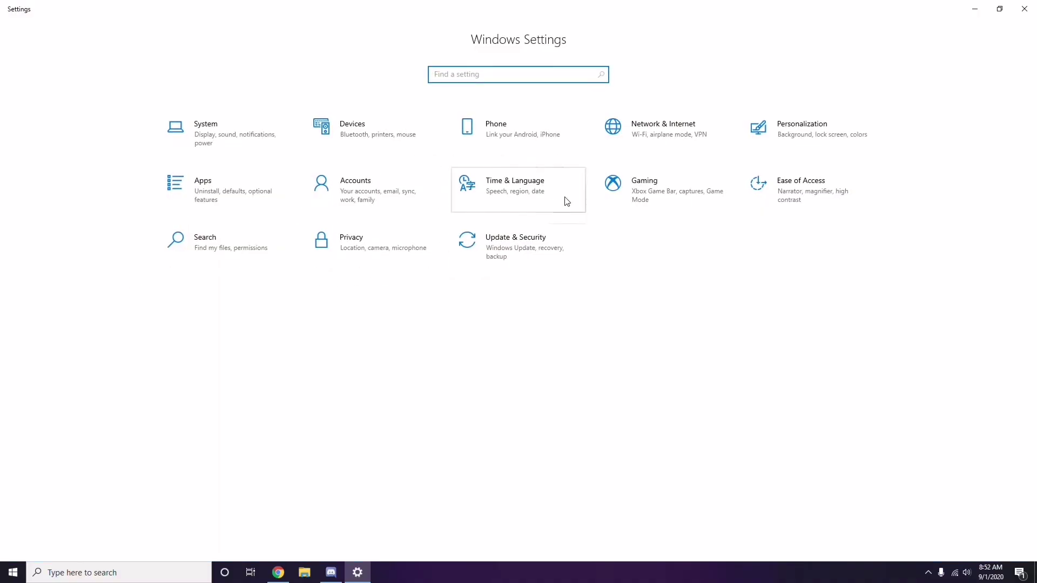
pyautogui.click(520, 257)
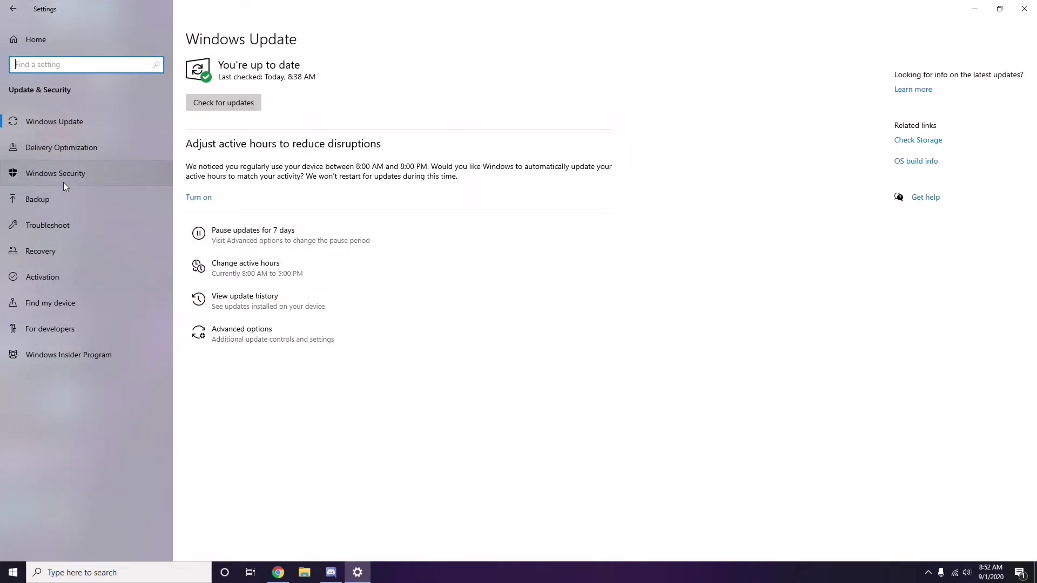
# - Open the removable updates list from the update history and check the uninstall option for the Visual C++ 2010 x64 update KB2565063
pyautogui.click(246, 302)
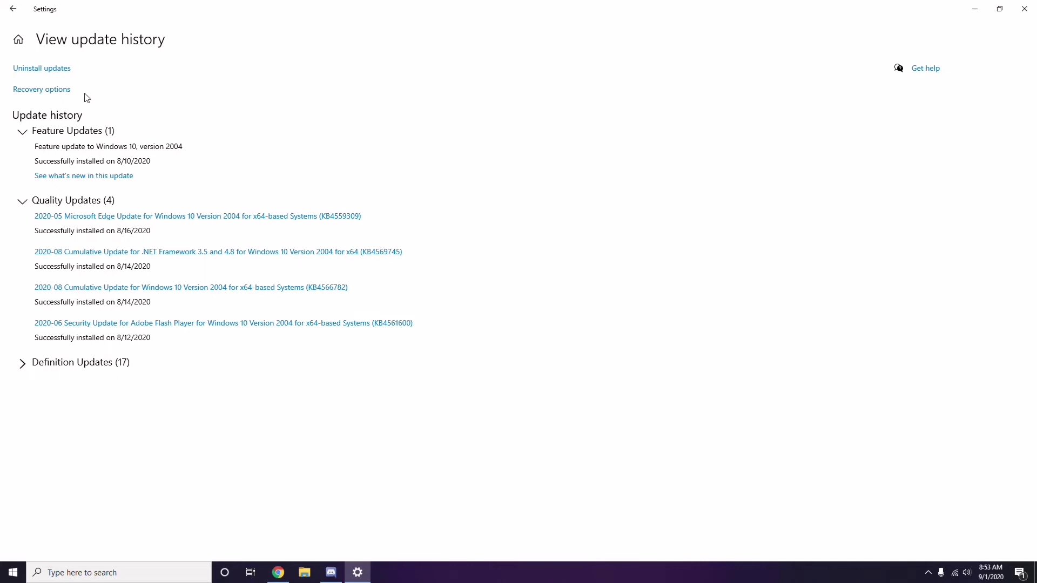
pyautogui.click(53, 72)
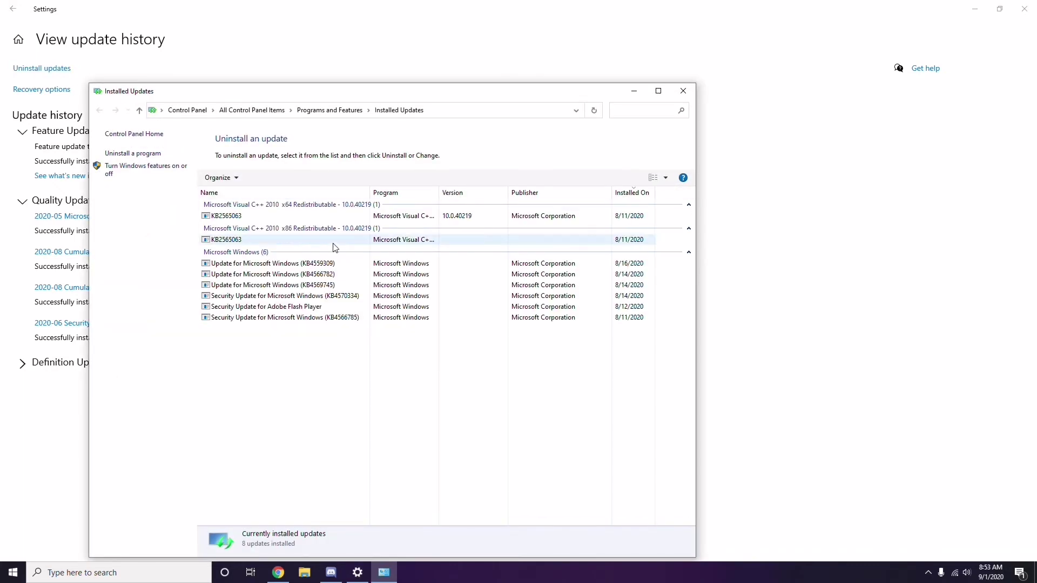
pyautogui.click(237, 217)
pyautogui.rightClick(237, 217)
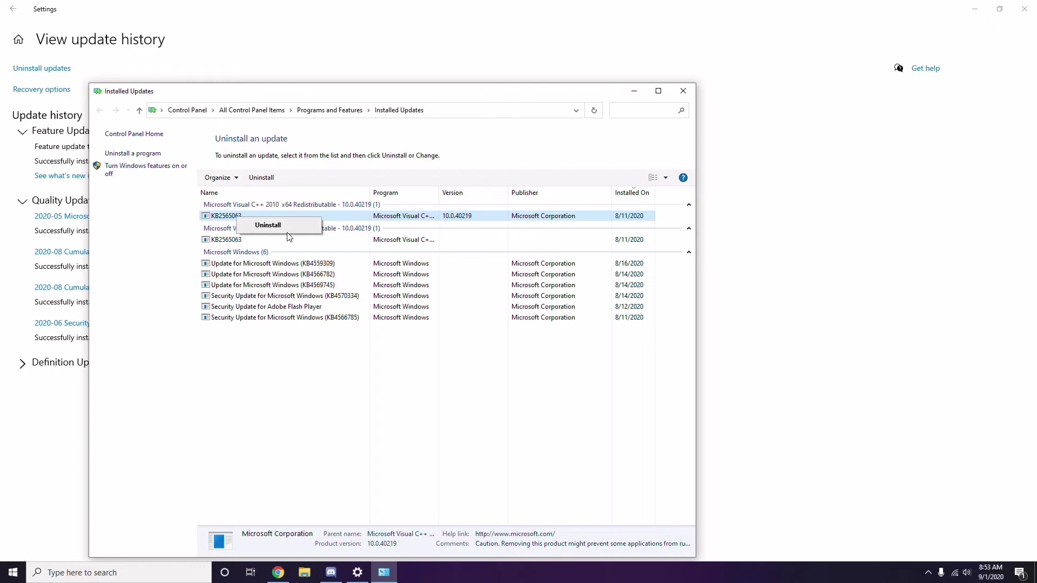
pyautogui.click(714, 210)
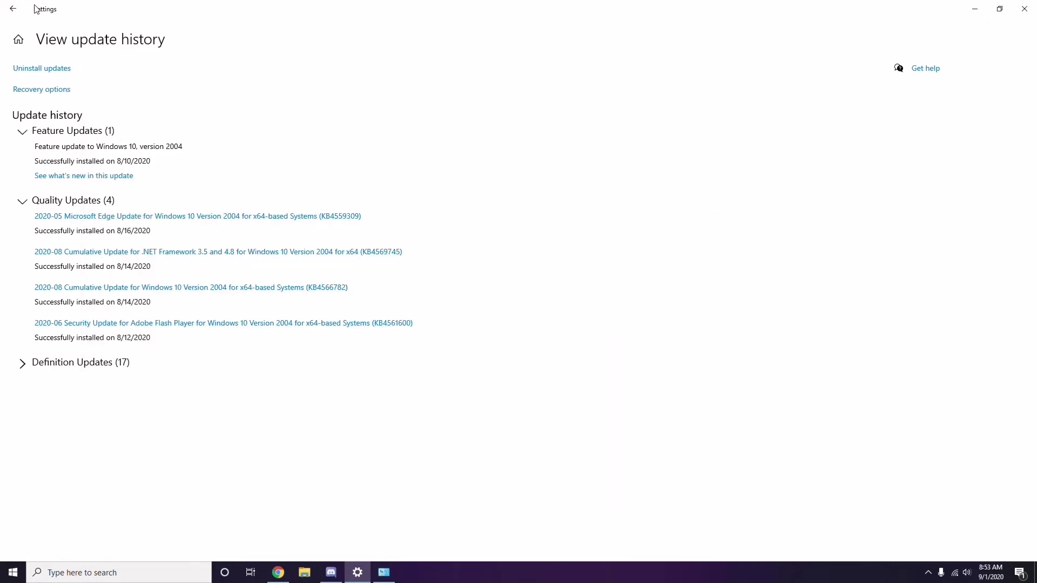
# - Leave the update history and close both the Settings and Installed Updates windows
pyautogui.click(18, 14)
pyautogui.click(18, 14)
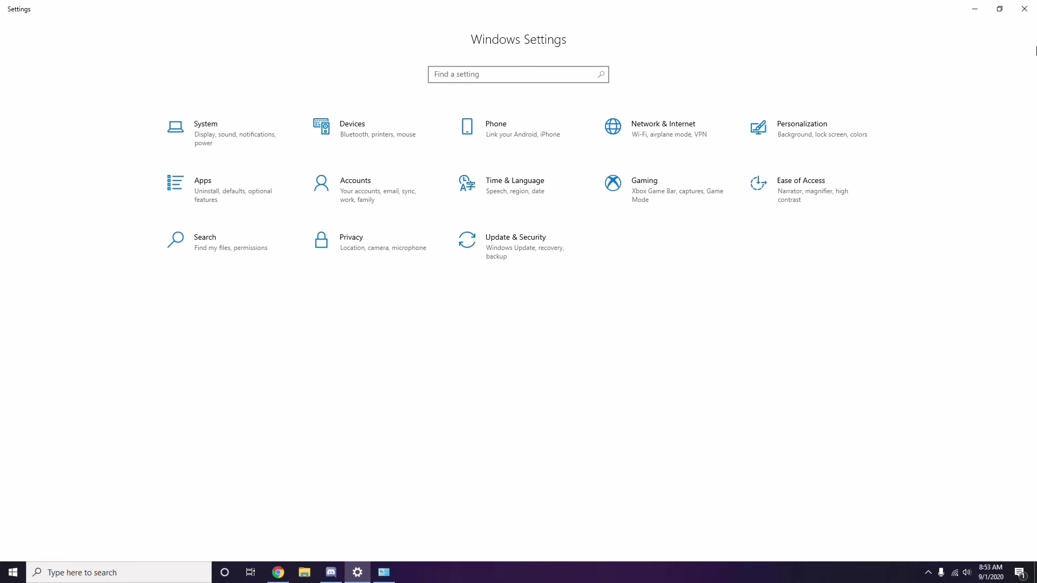
pyautogui.click(1025, 14)
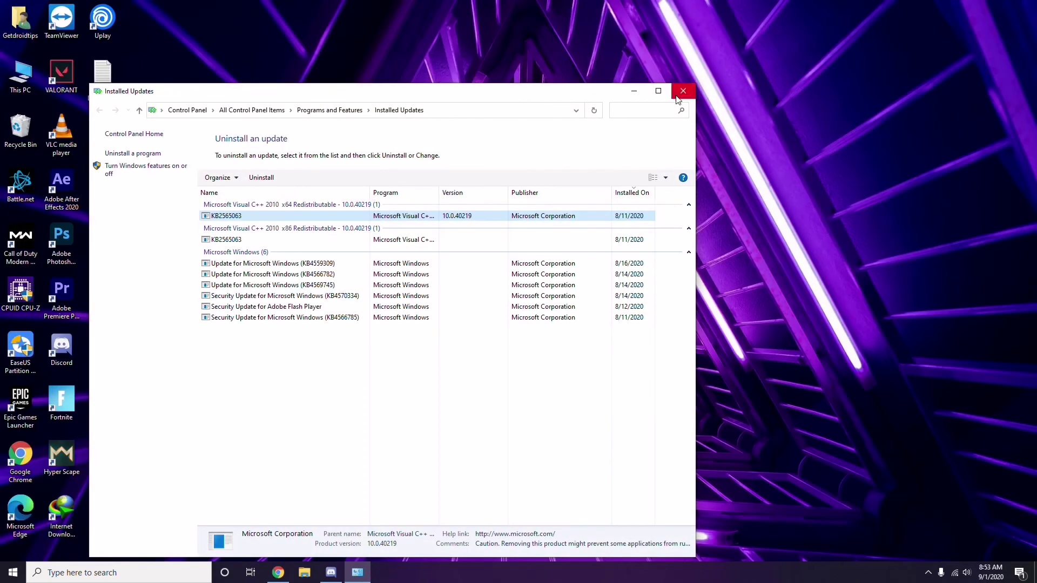
pyautogui.click(682, 90)
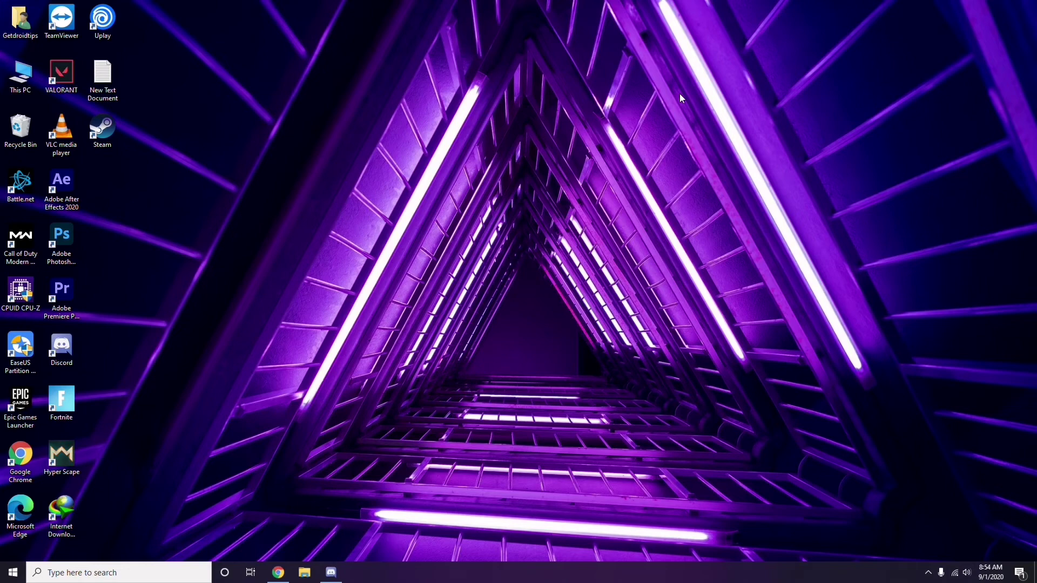
# - Run %temp% to open the temporary files folder, and select all of its contents before clearing the selection
pyautogui.press('super+r')
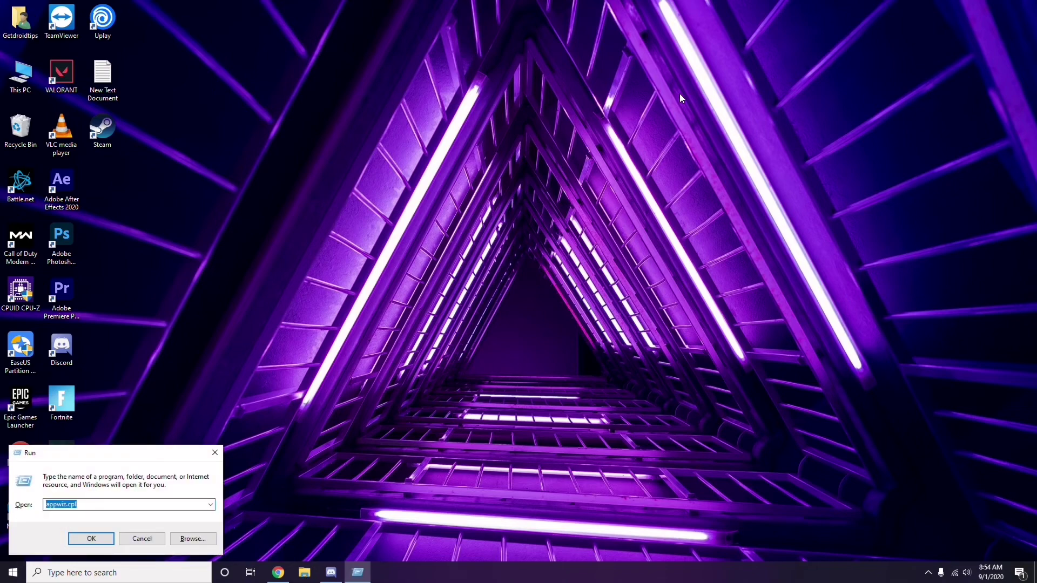
pyautogui.press('BackSpace')
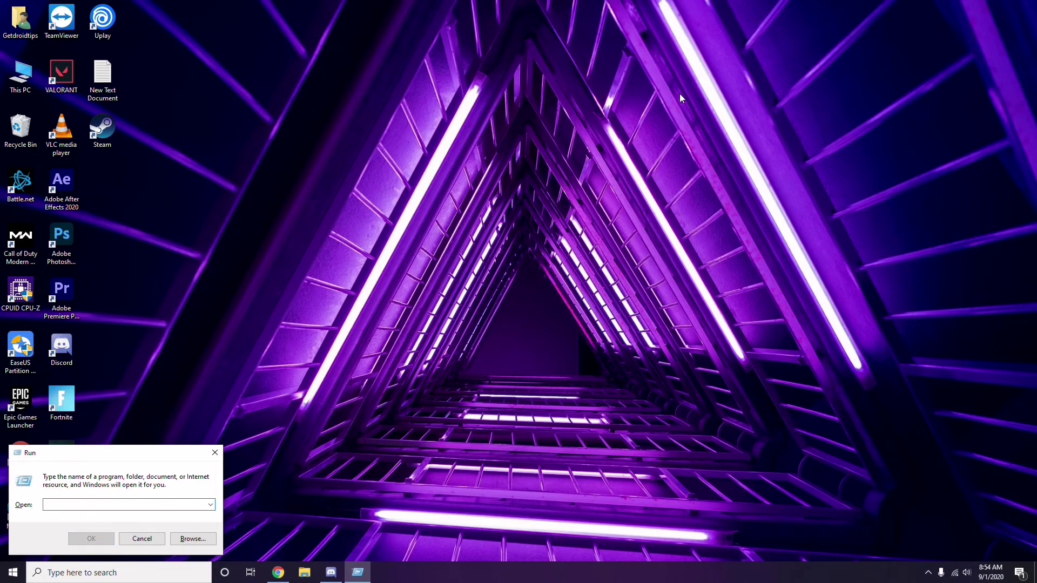
pyautogui.write('%')
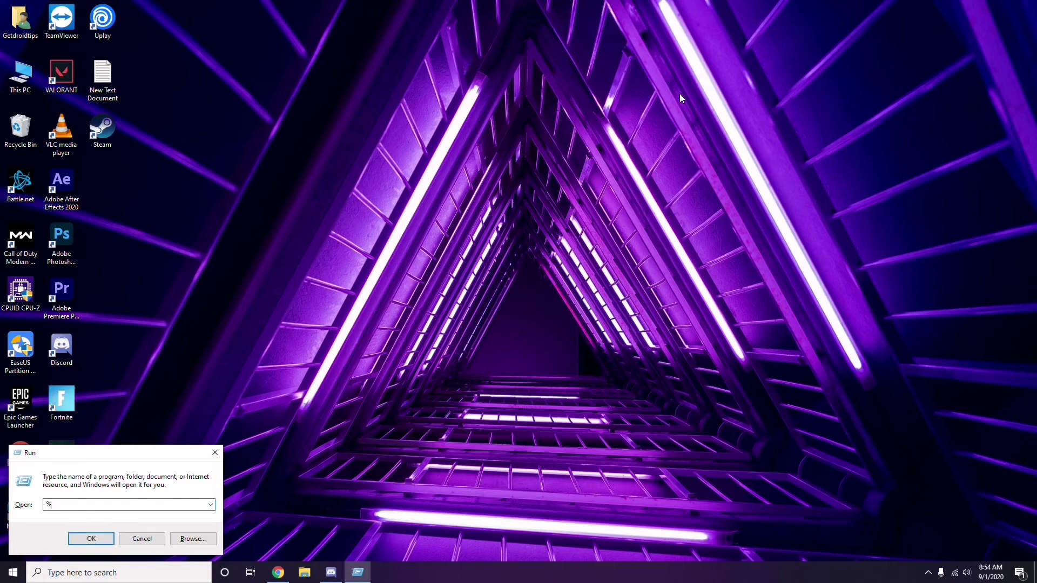
pyautogui.write('temp%')
pyautogui.click(92, 539)
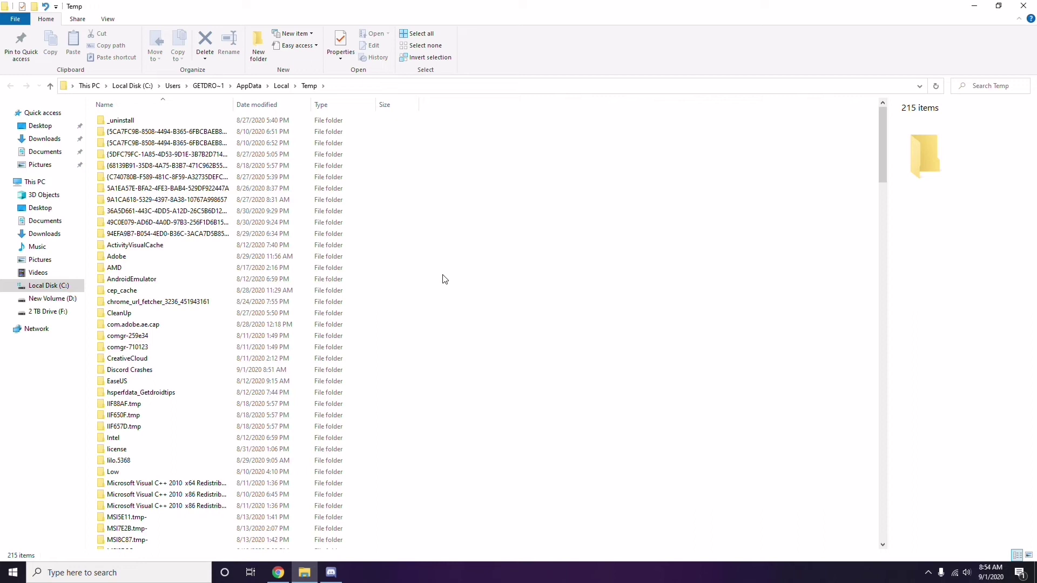
pyautogui.hotkey('ctrl', 'a')
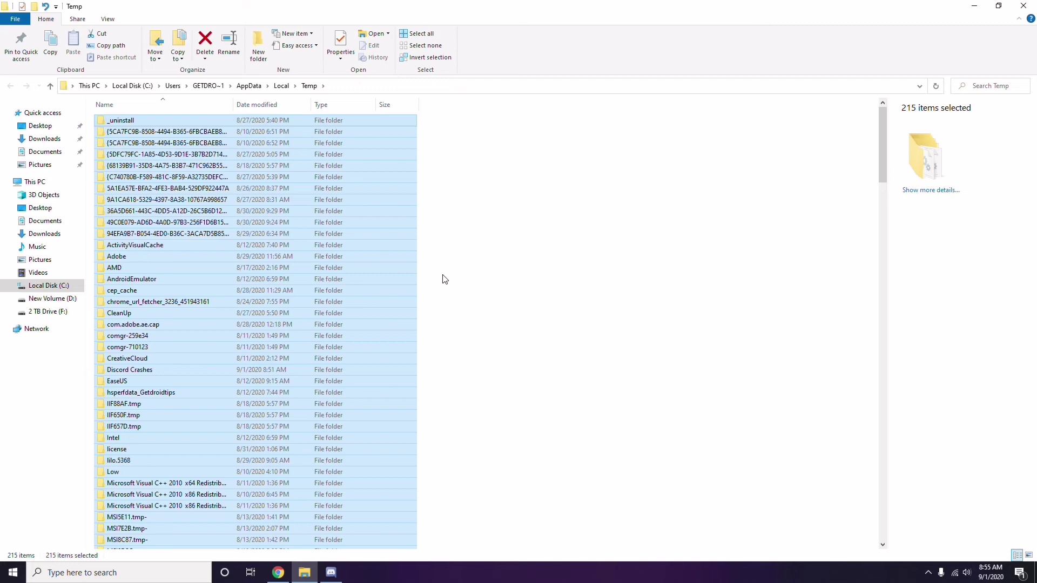
pyautogui.click(498, 276)
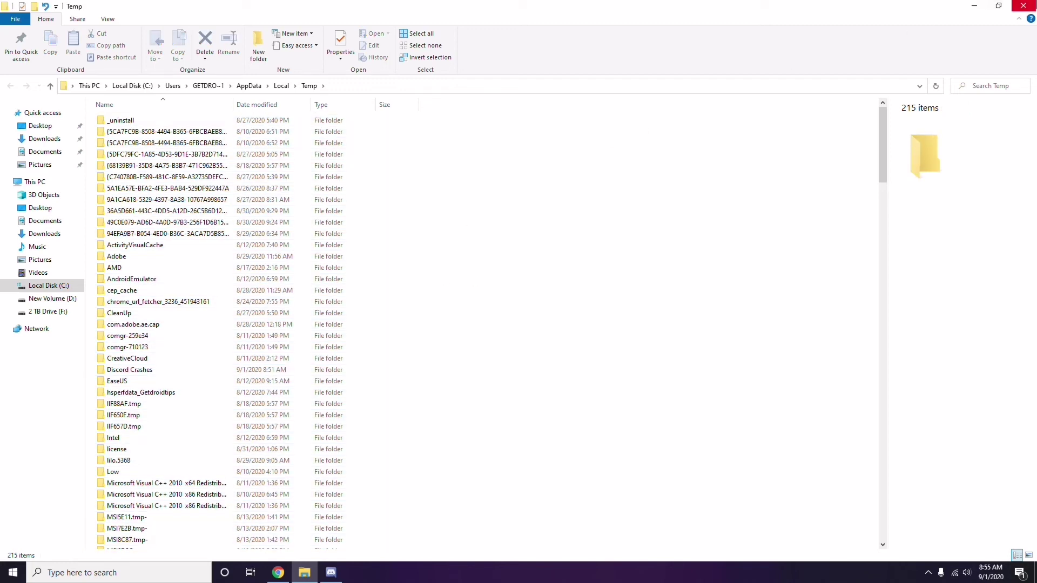
# - Close the Temp folder window and refresh the desktop
pyautogui.click(1024, 6)
pyautogui.rightClick(399, 159)
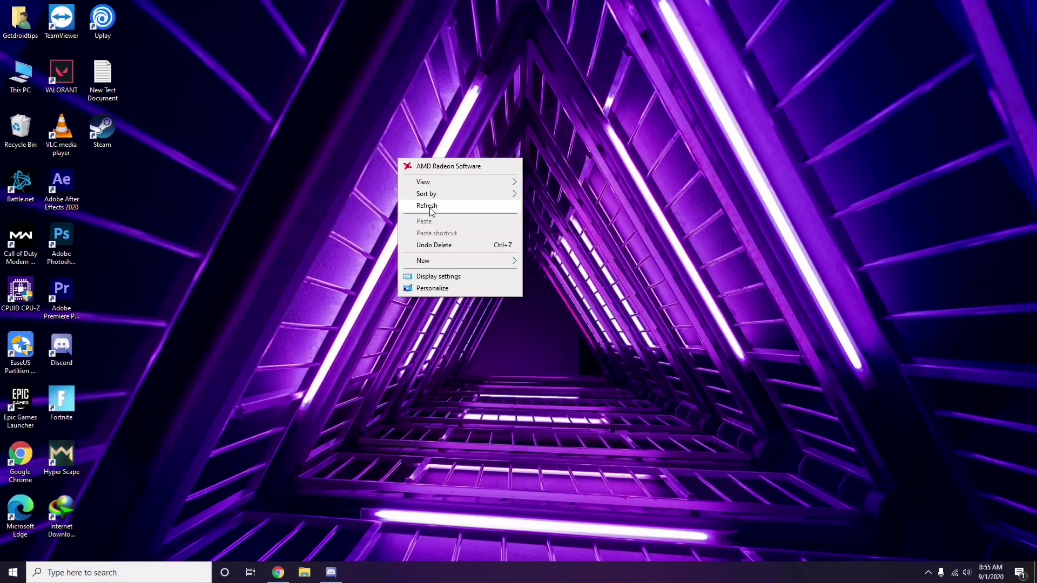
pyautogui.click(431, 211)
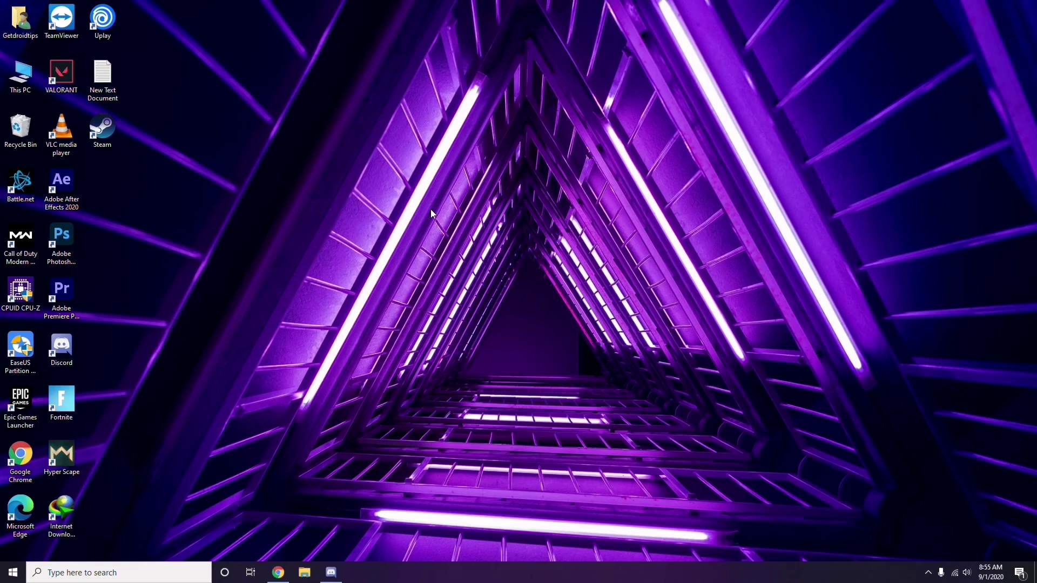
# - Open AMD Radeon Software, check the driver version and available update, and close it
pyautogui.click(928, 573)
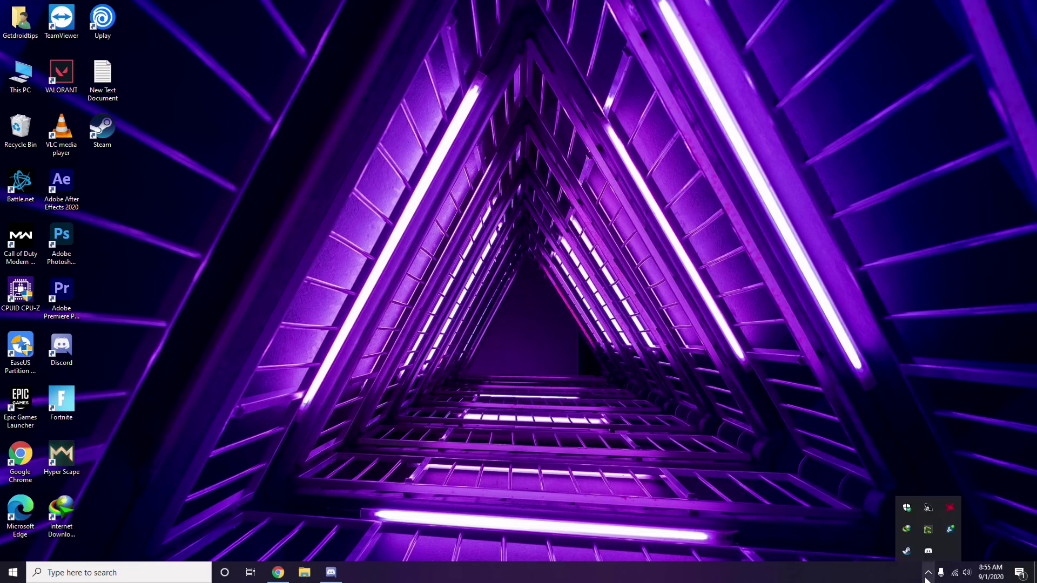
pyautogui.click(951, 509)
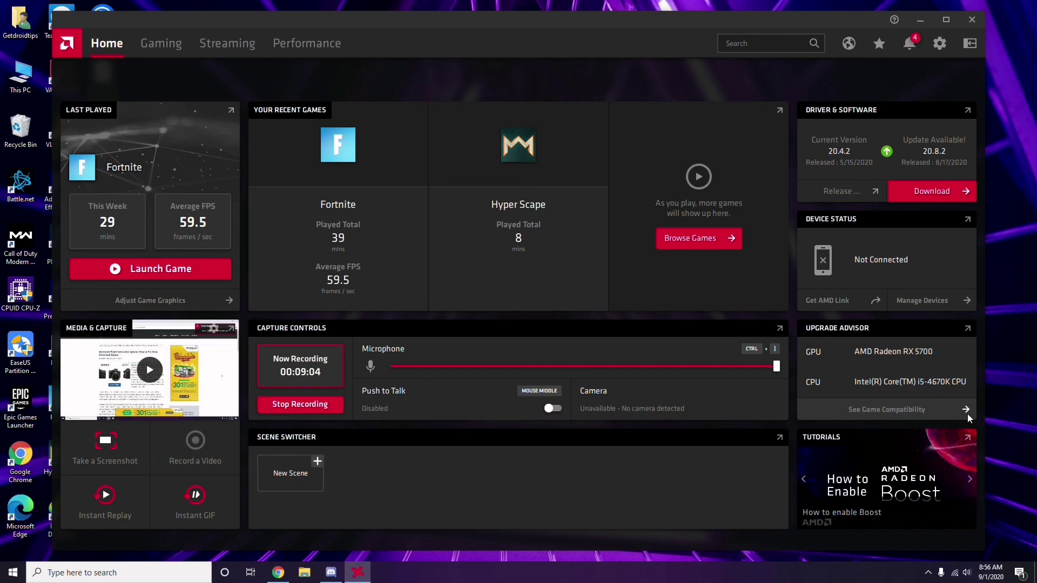
pyautogui.click(975, 22)
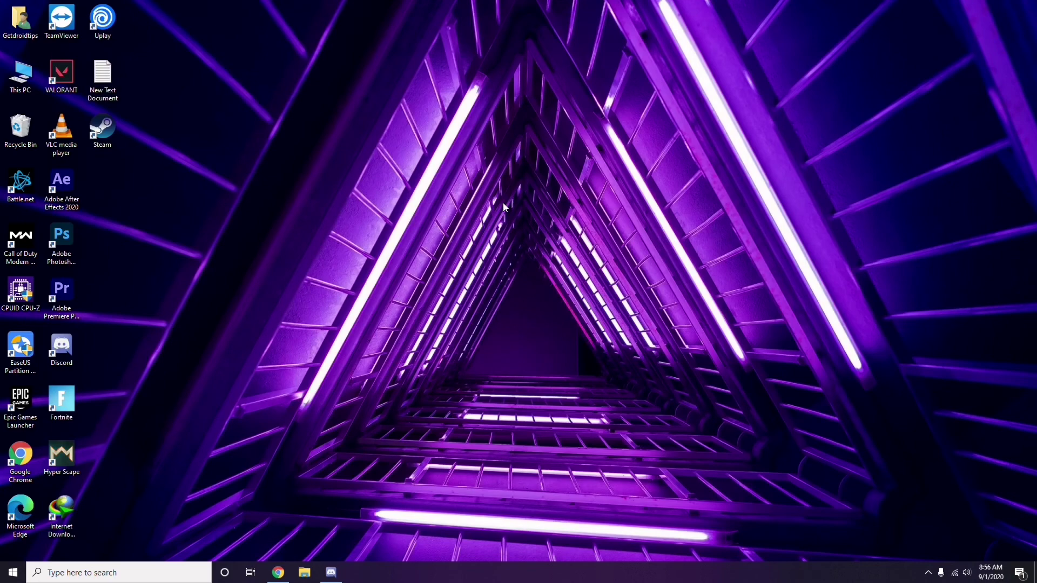
pyautogui.click(15, 575)
pyautogui.click(467, 400)
pyautogui.rightClick(286, 250)
pyautogui.click(317, 296)
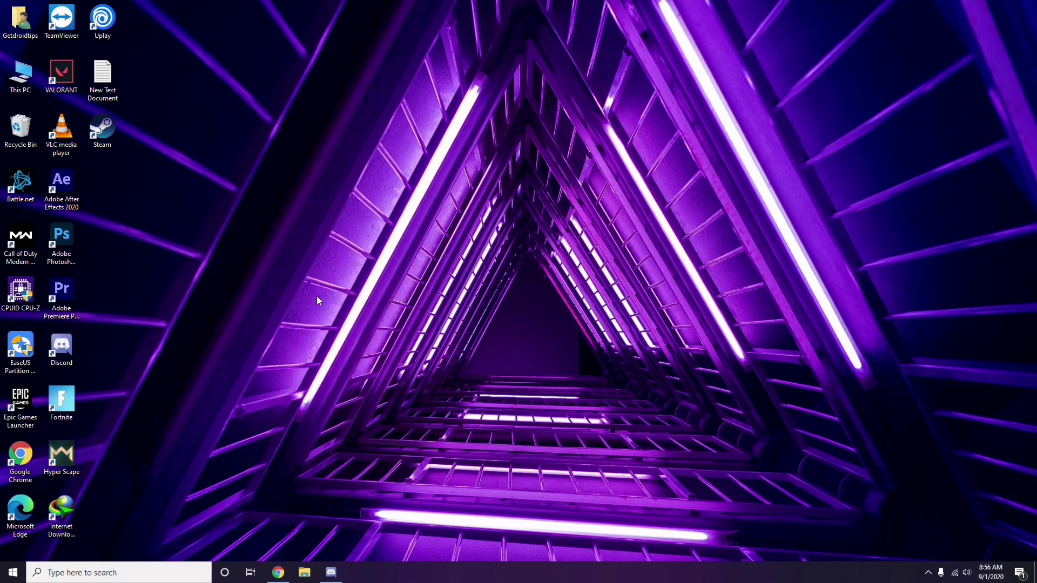